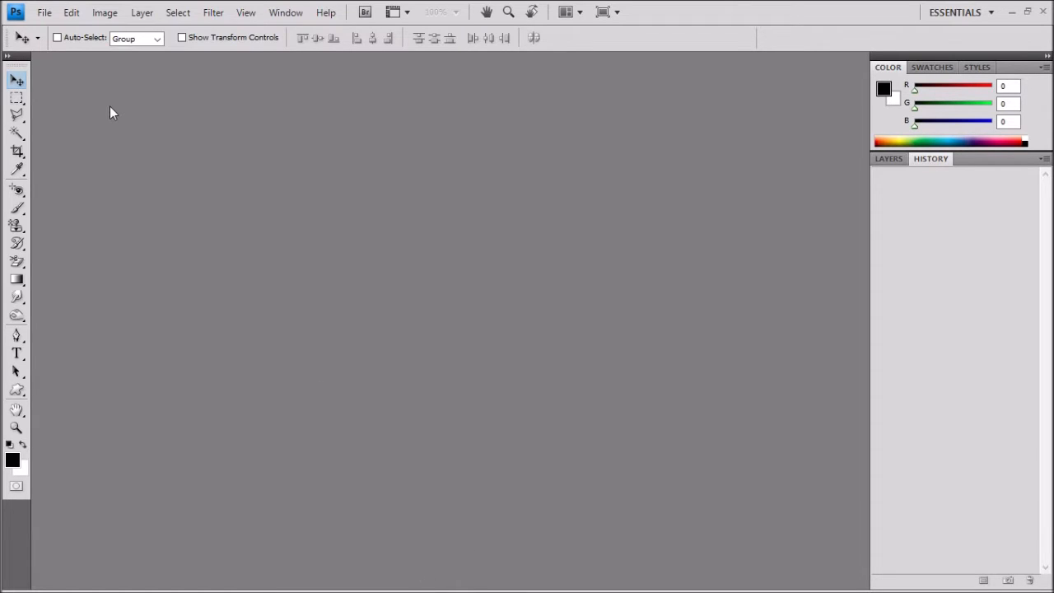
Step: Start a new document and name it test
left_click(43, 13)
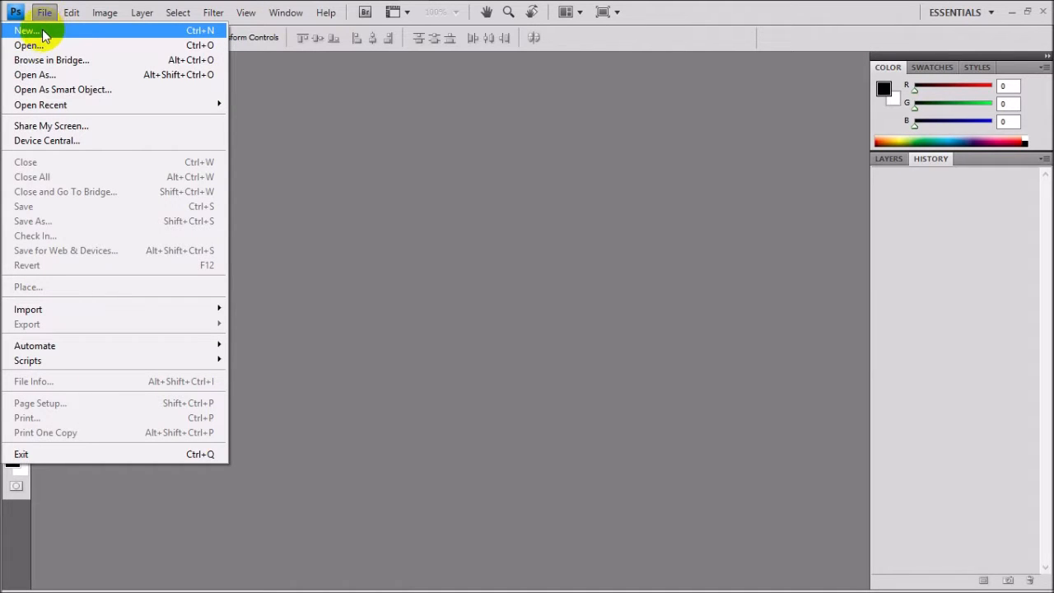
left_click(47, 33)
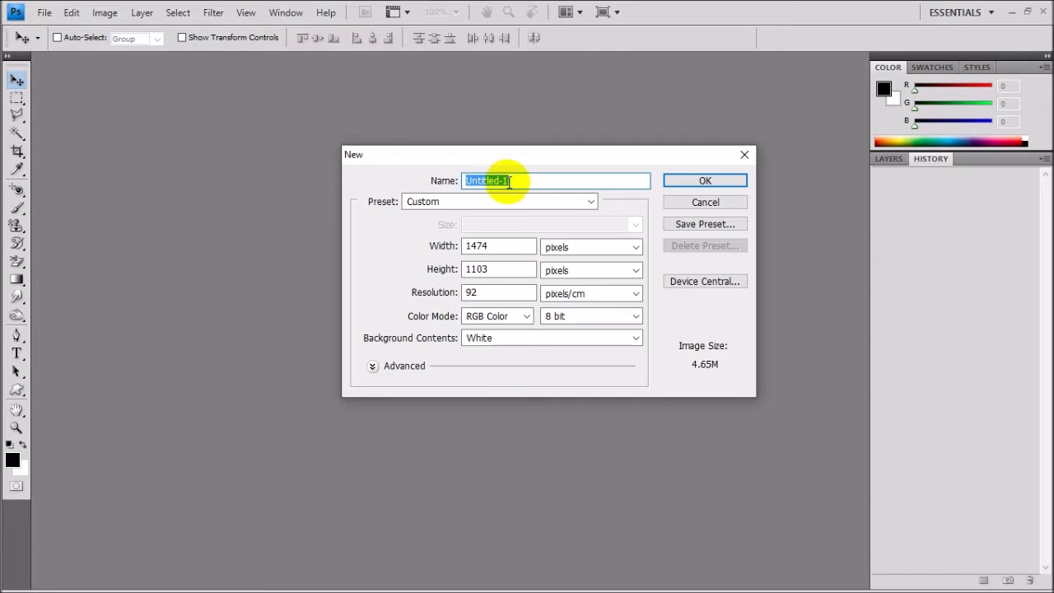
type("test")
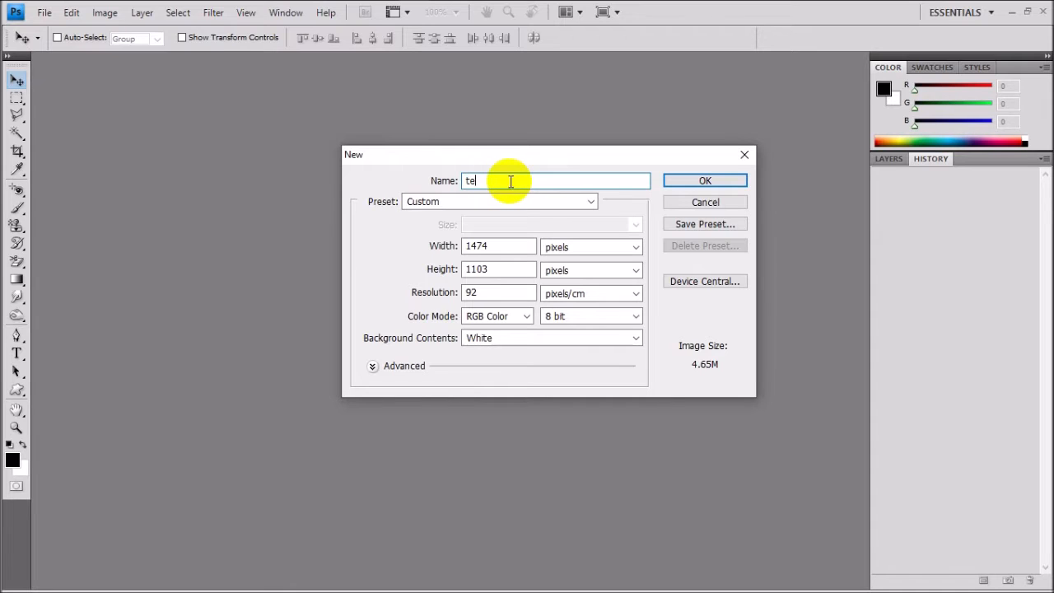
Step: Examine the presets, width units, resolution units and color modes available for the new document
left_click(588, 202)
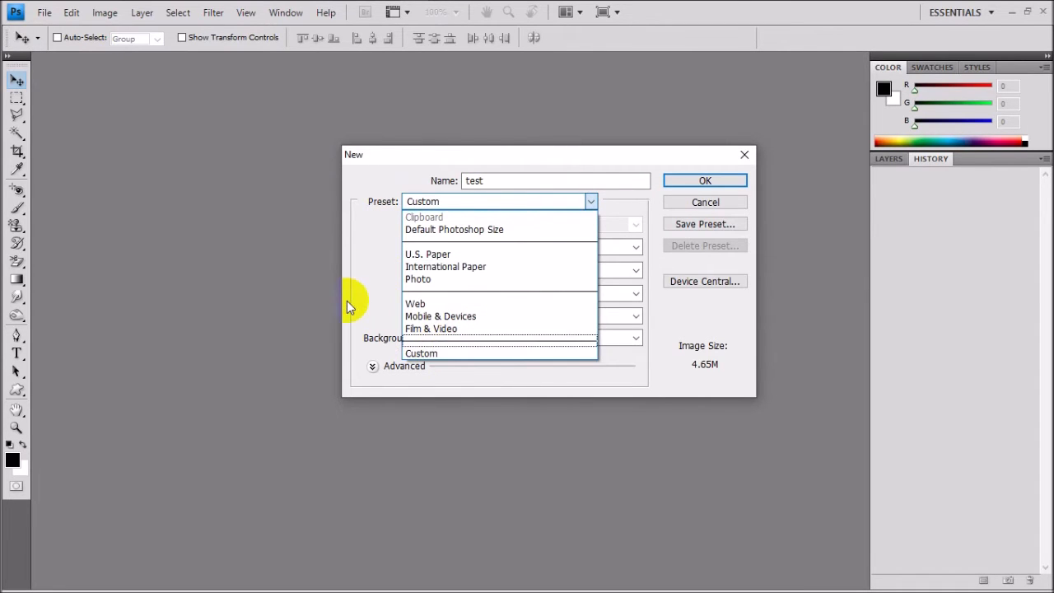
left_click(368, 294)
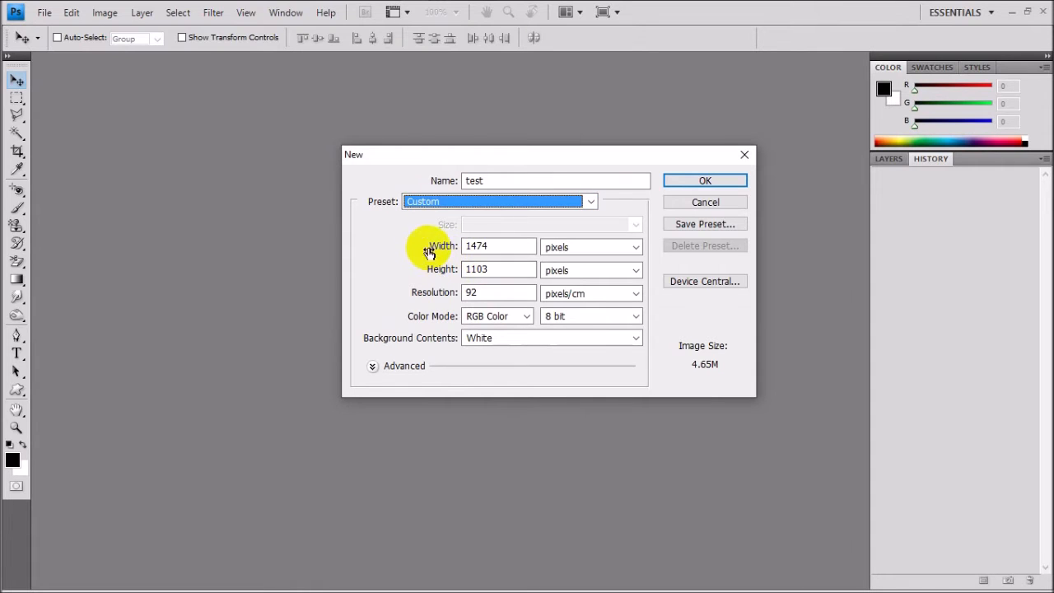
left_click(636, 248)
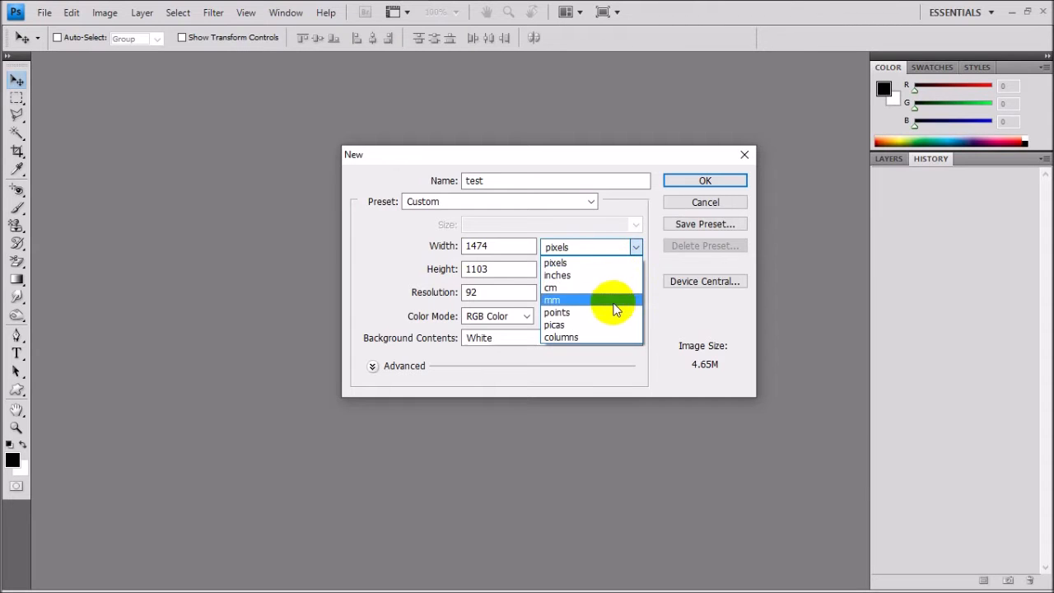
left_click(393, 262)
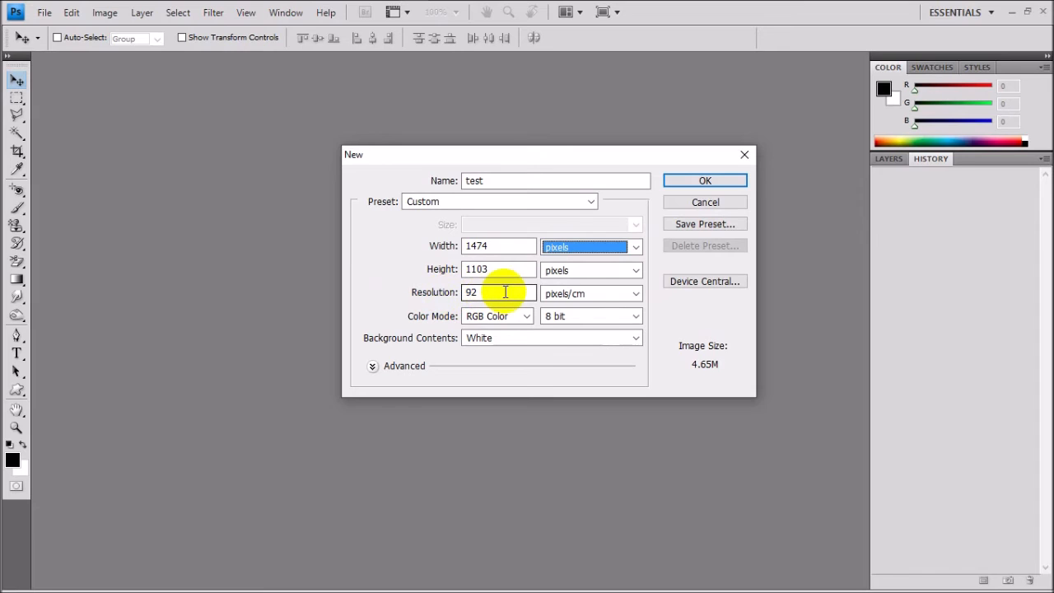
left_click(636, 294)
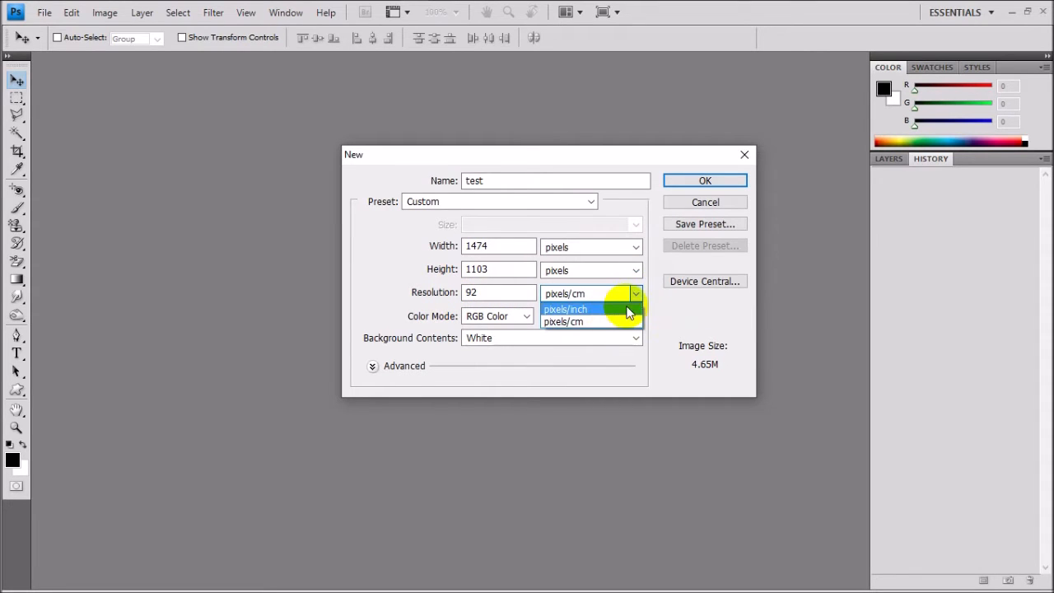
left_click(414, 319)
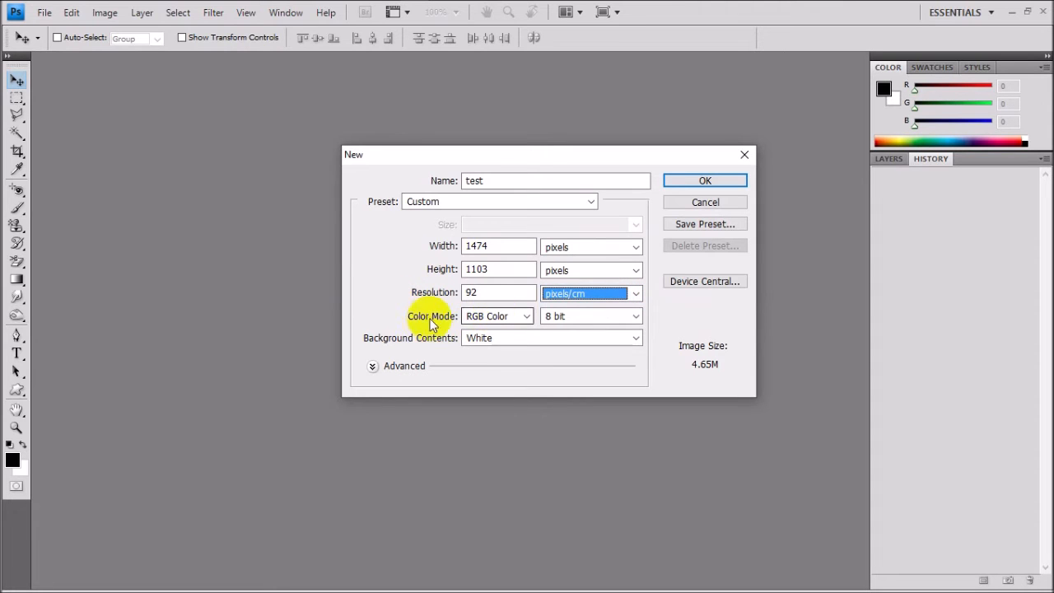
left_click(527, 318)
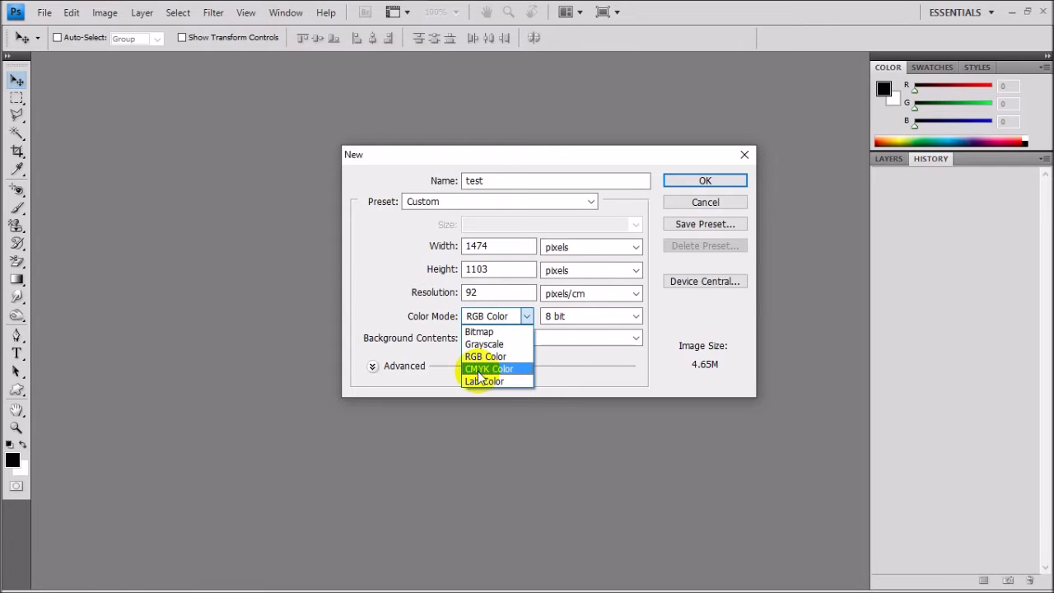
left_click(365, 313)
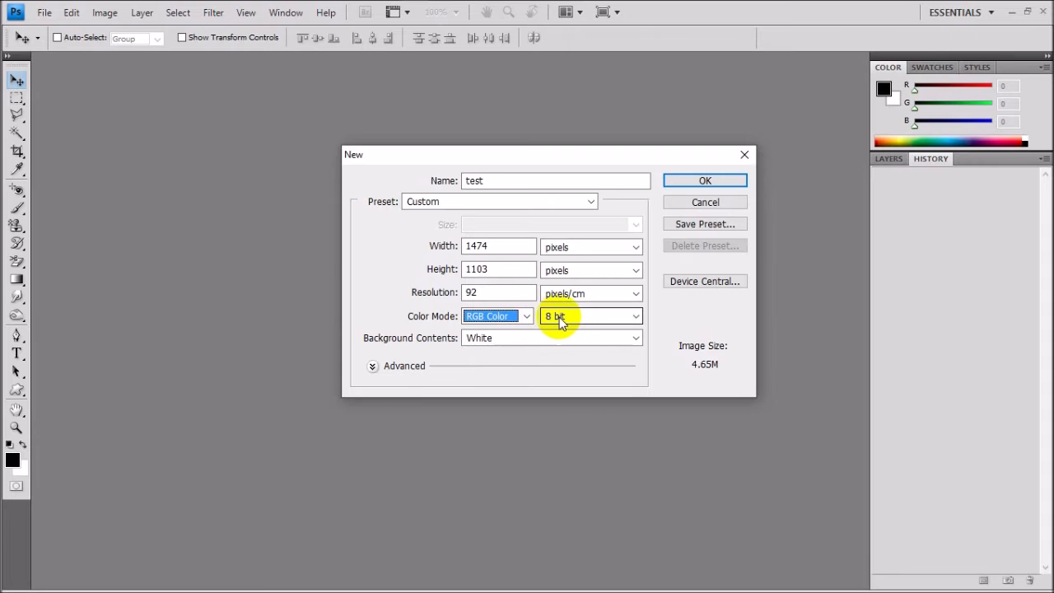
Step: Try the 16 bit and 32 bit color depths for the new document and set it back to 8 bit
left_click(635, 316)
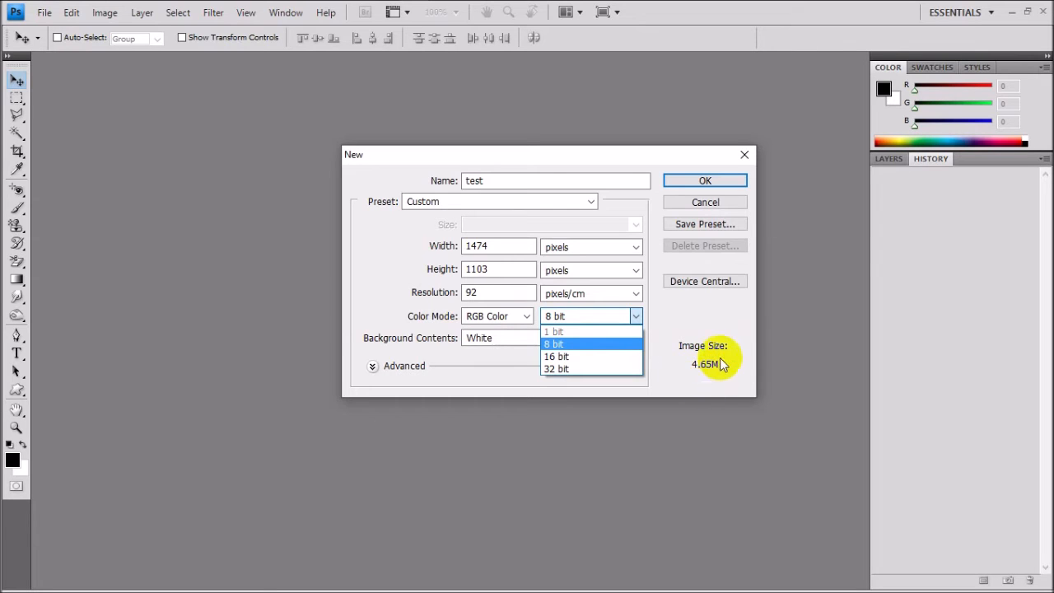
left_click(600, 356)
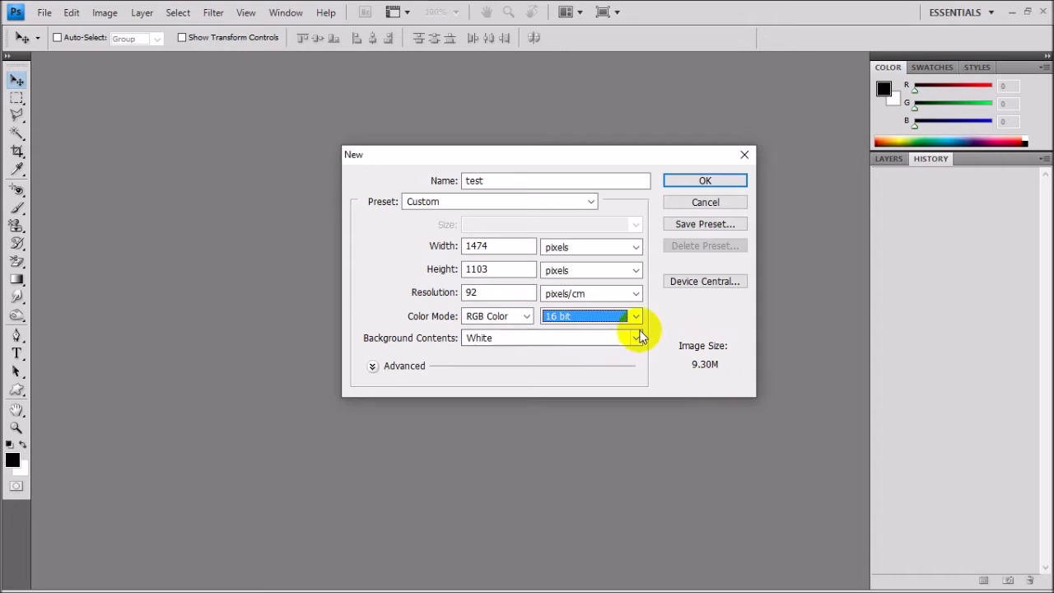
left_click(635, 316)
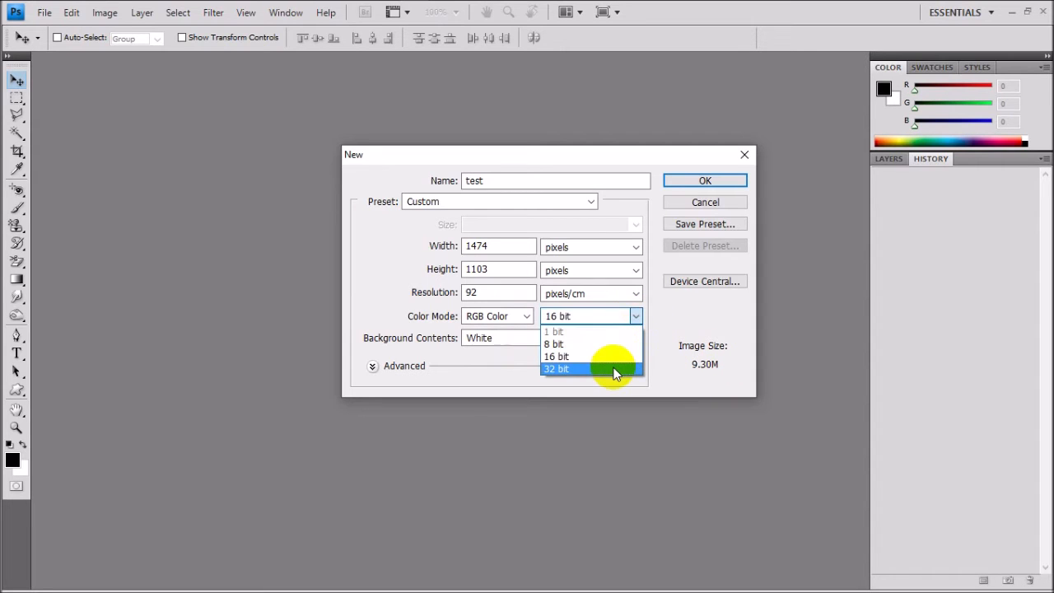
left_click(613, 370)
left_click(636, 318)
left_click(602, 345)
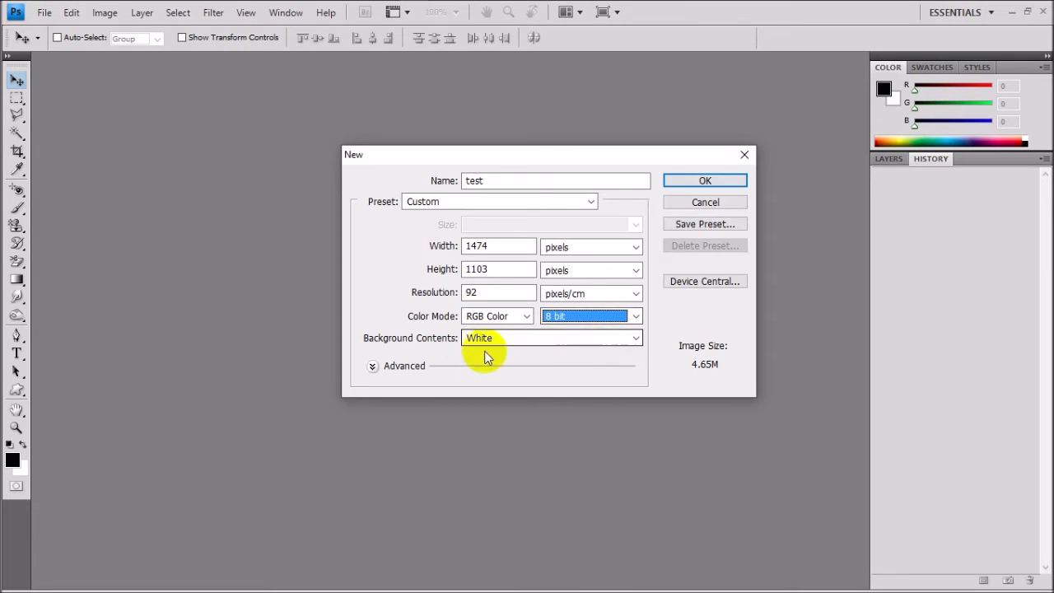
Step: Review the background contents choices and create the document with a white background
left_click(636, 338)
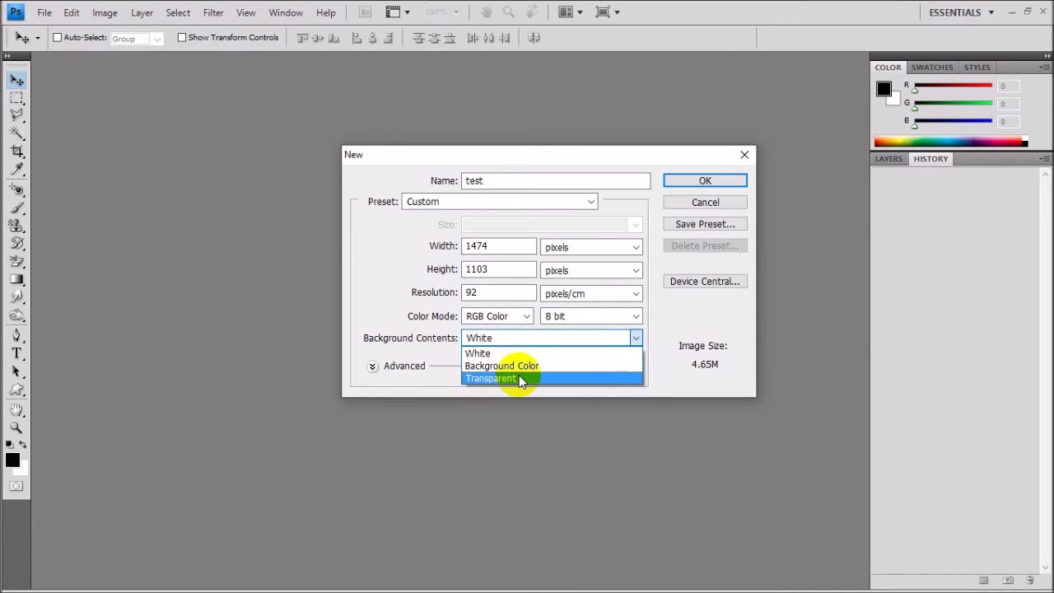
left_click(346, 388)
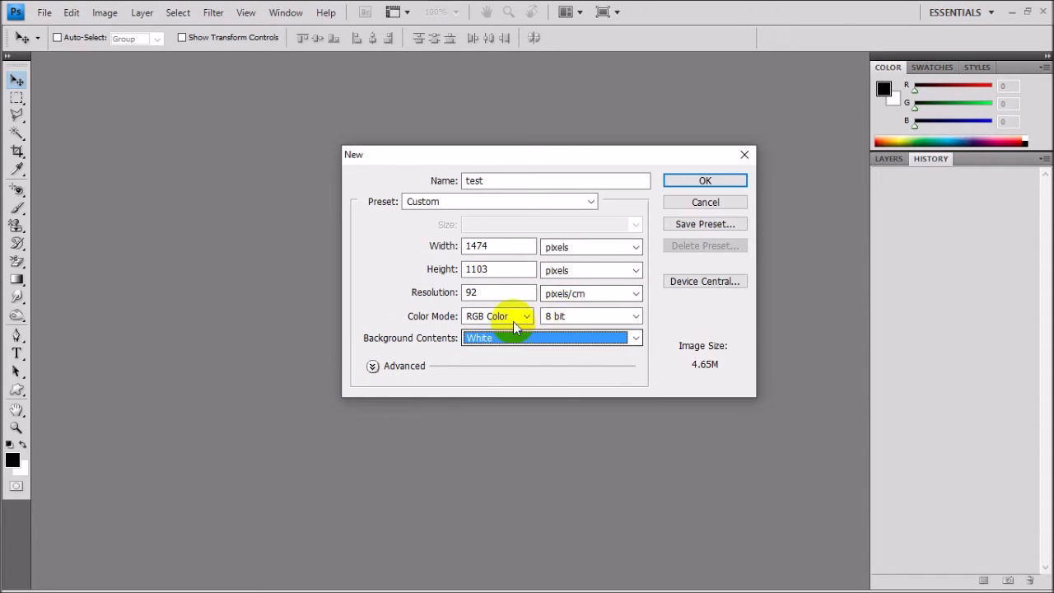
left_click(700, 185)
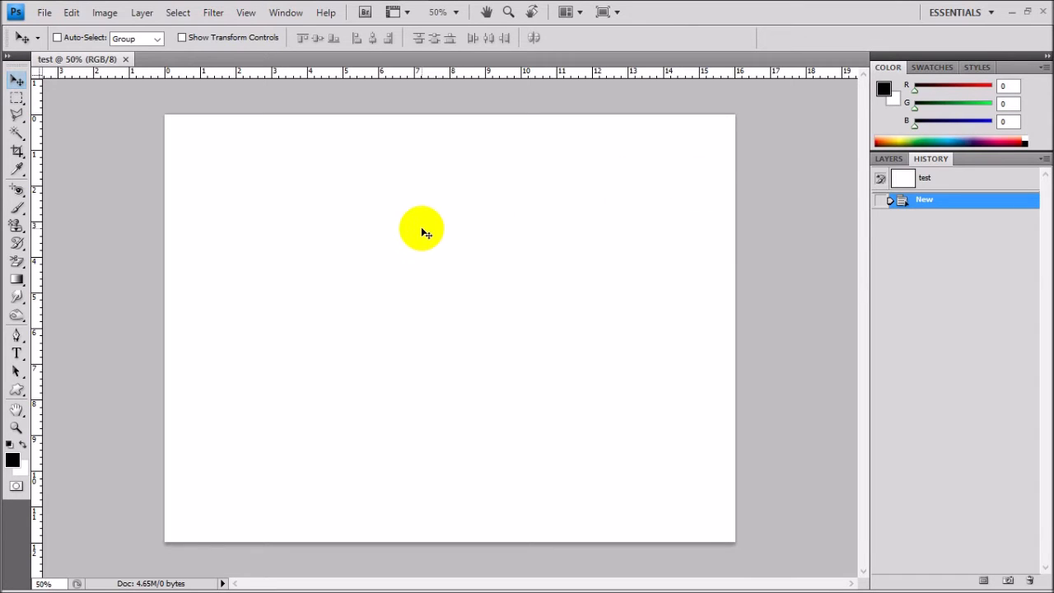
Step: Draw a closed, slightly skewed four-sided path with the Pen Tool, about 3.2 by 2.3 cm, in the upper-left part of the canvas
left_click(17, 337)
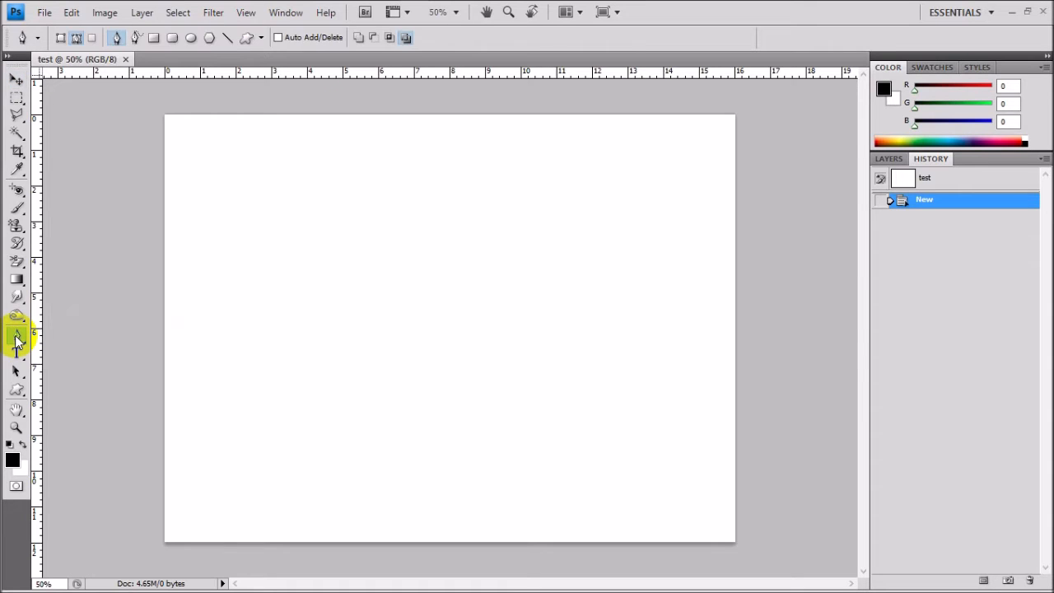
left_click(17, 338)
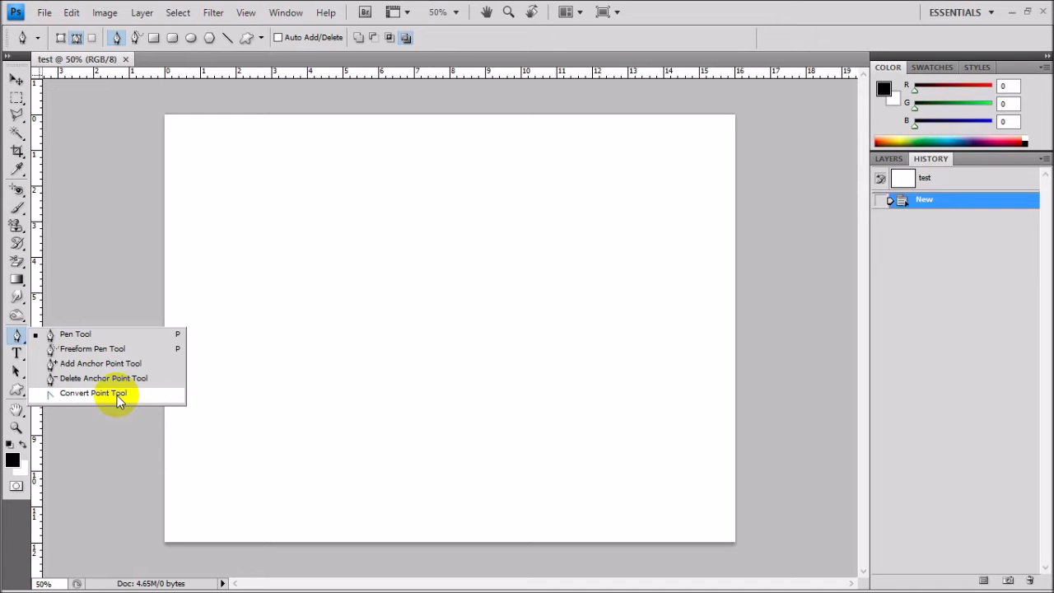
left_click(82, 336)
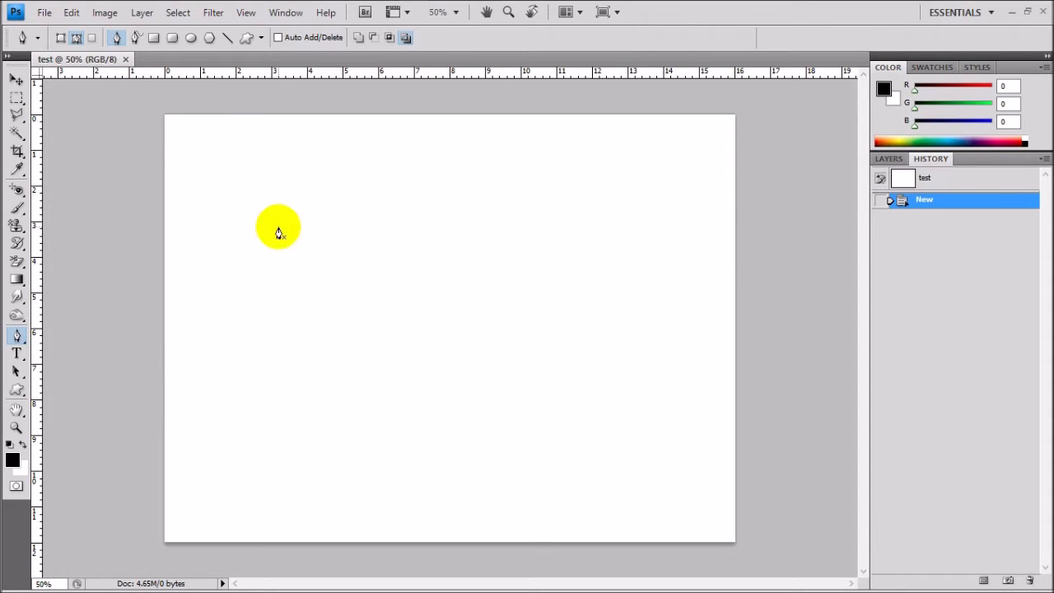
left_click(326, 243)
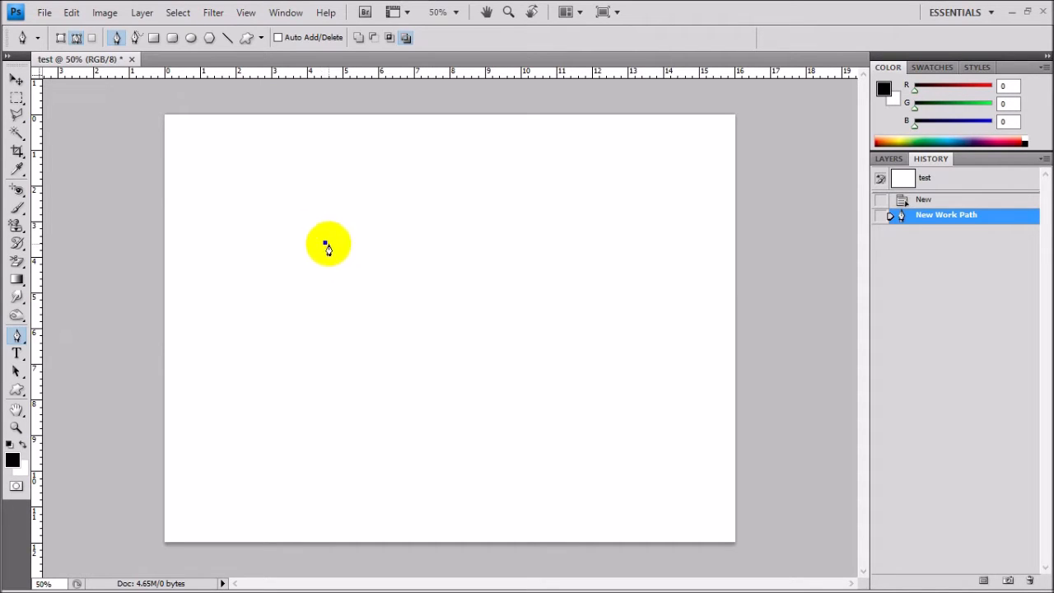
left_click(440, 247)
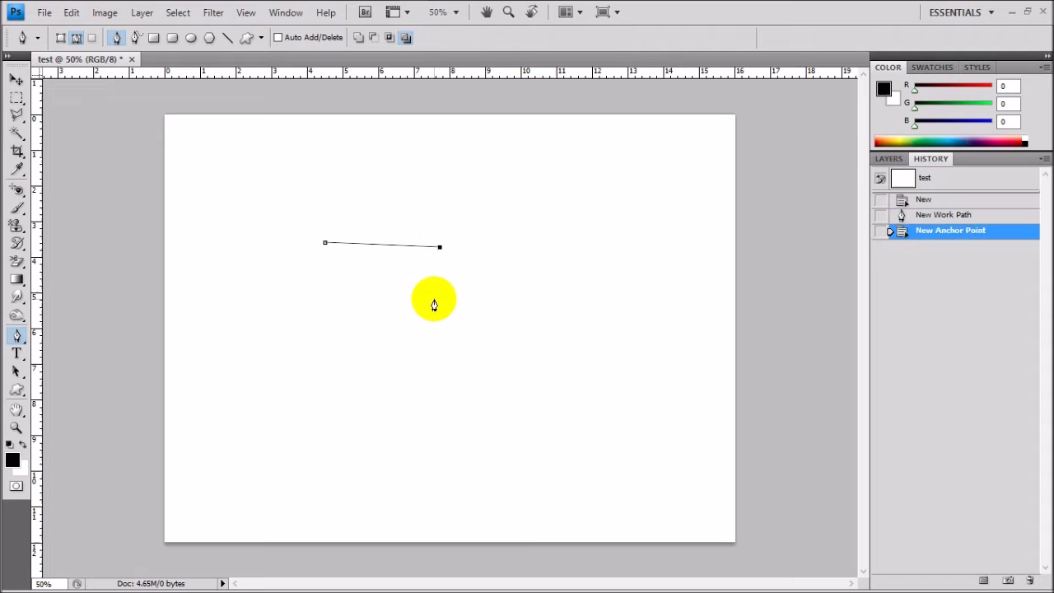
left_click(434, 326)
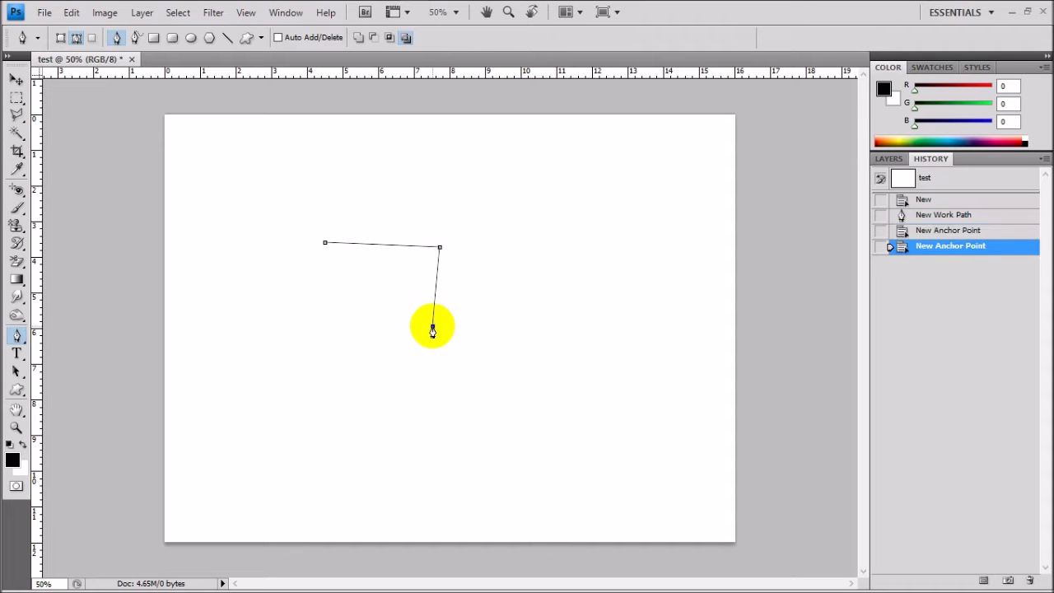
left_click(319, 323)
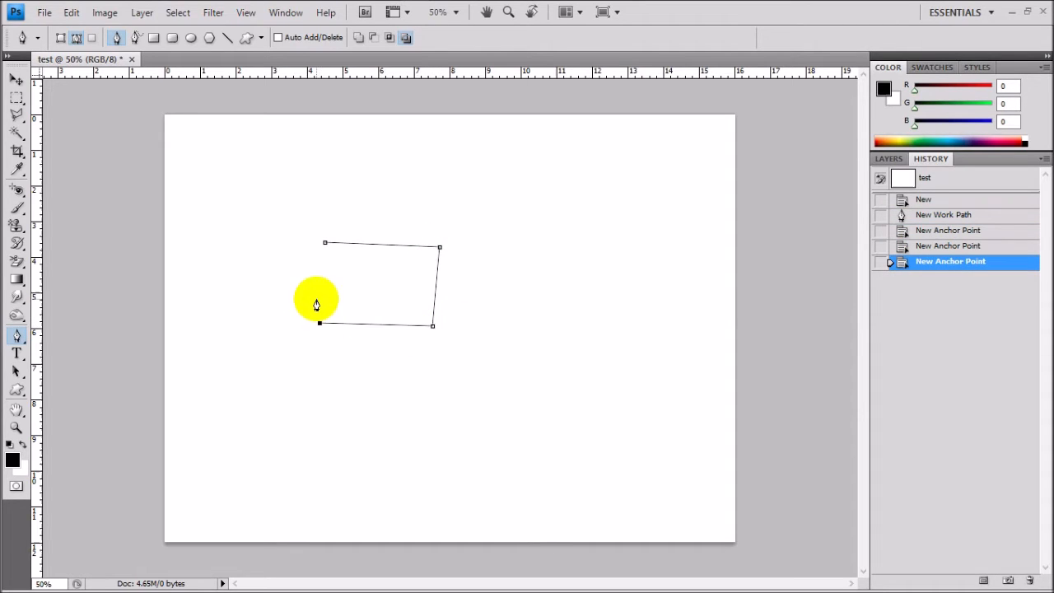
left_click(325, 244)
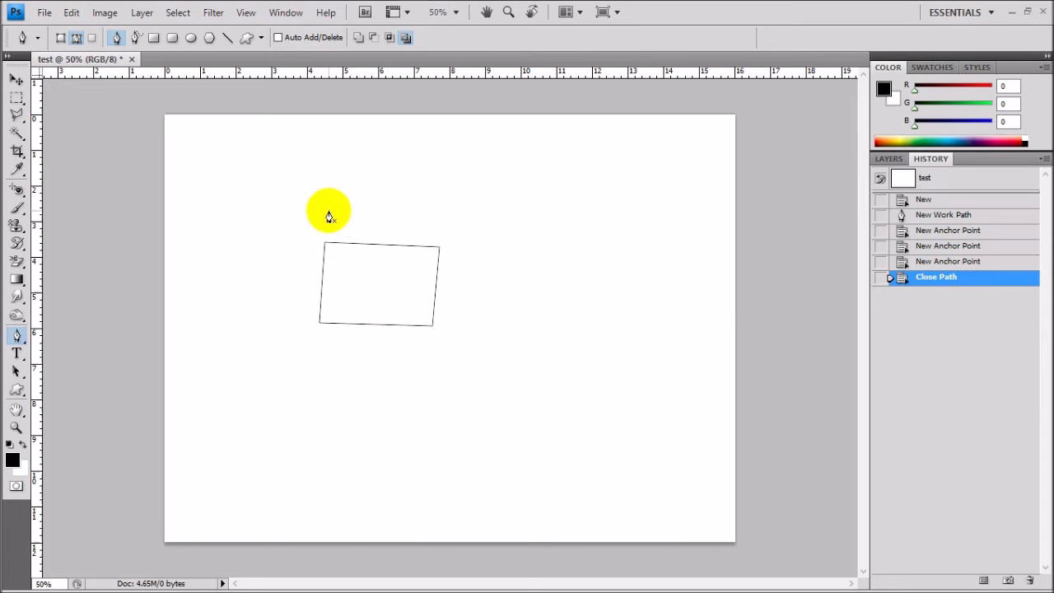
Step: Show the grid over the canvas
left_click(245, 19)
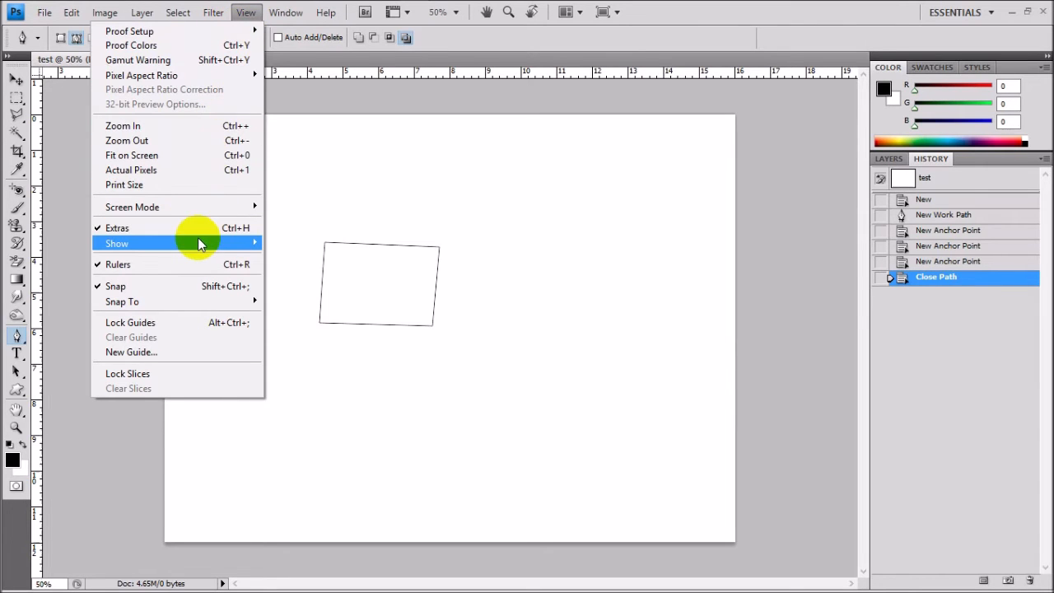
mouse_move(202, 243)
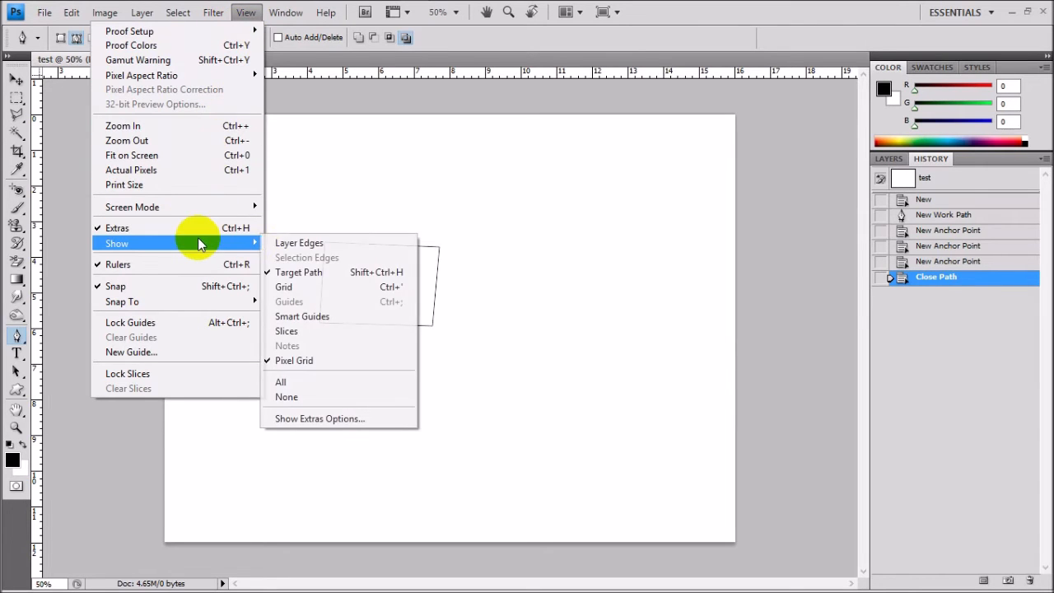
left_click(321, 289)
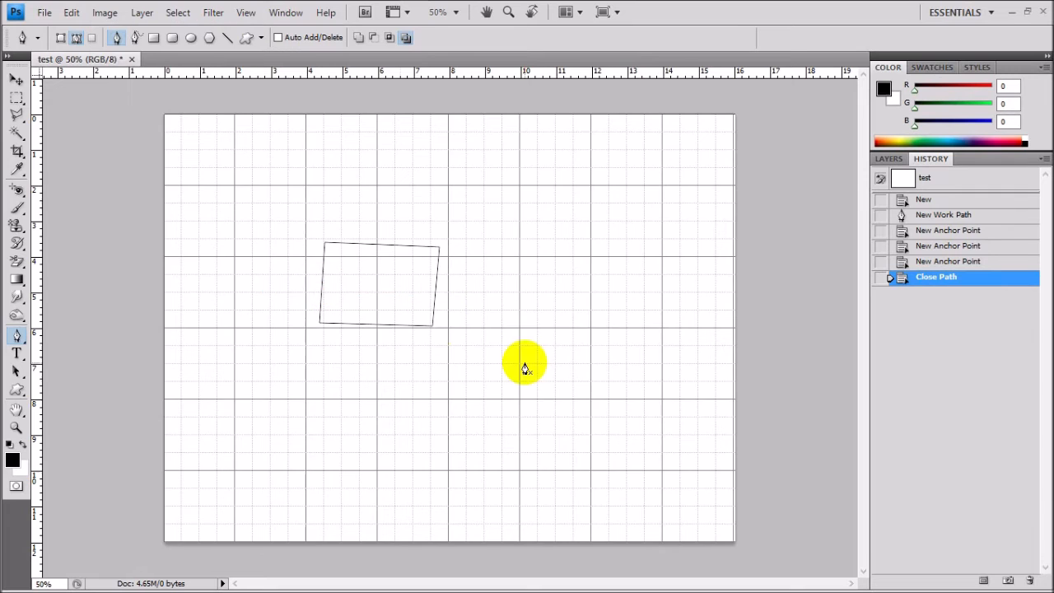
Step: Draw a closed 4 by 2 cm rectangular path on the grid lines, from 10 to 14 cm across and 4 to 6 cm down
left_click(519, 258)
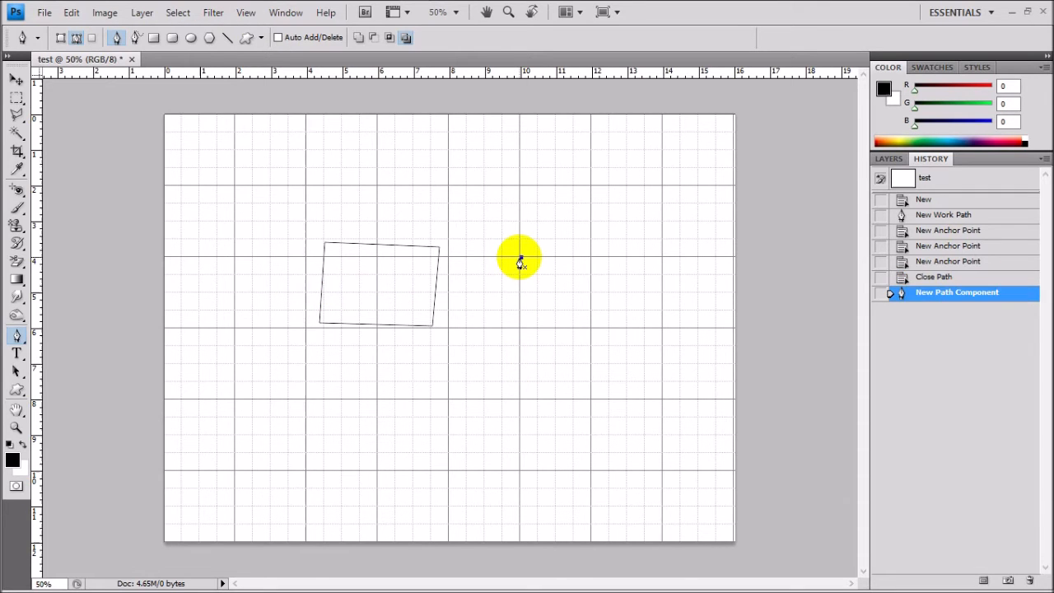
left_click(663, 259)
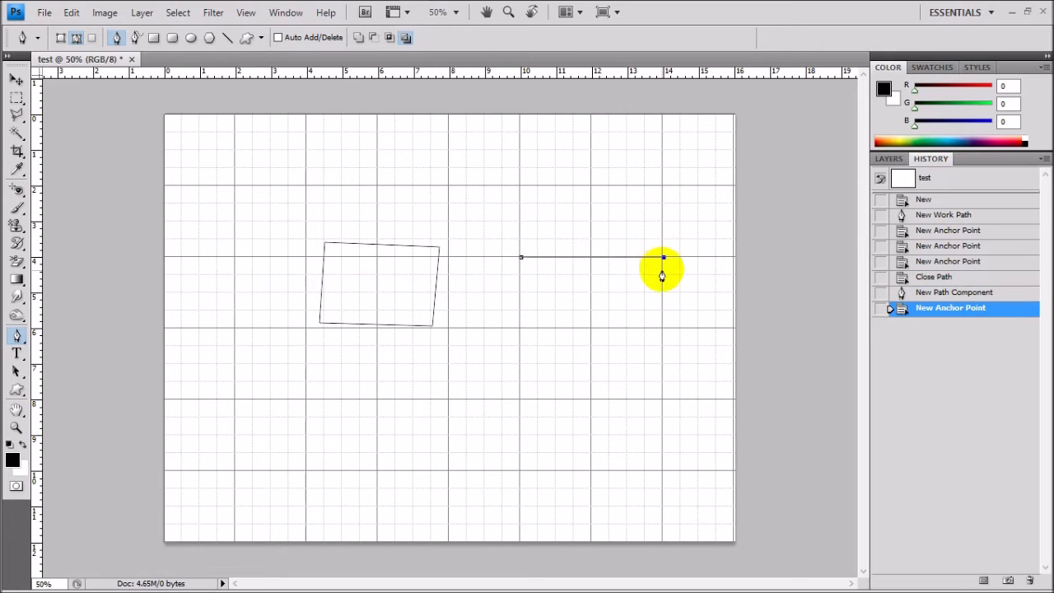
left_click(663, 329)
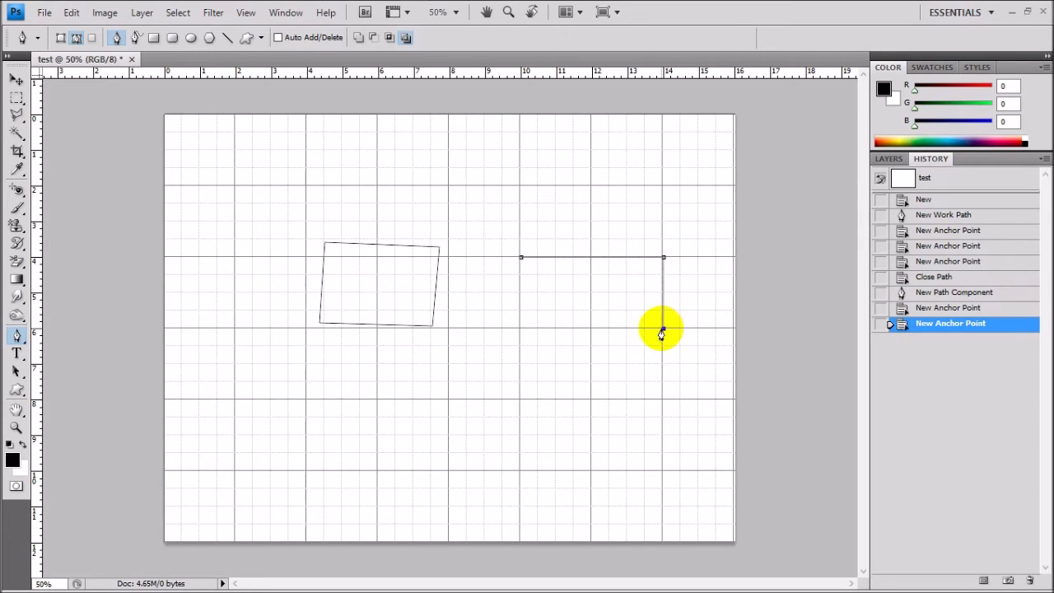
left_click(521, 328)
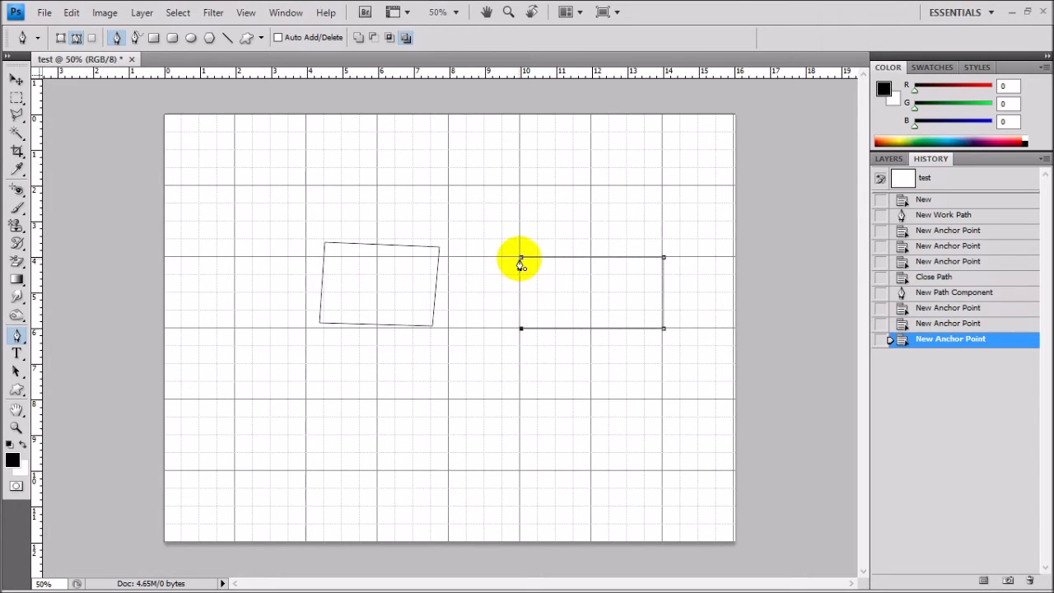
left_click(521, 259)
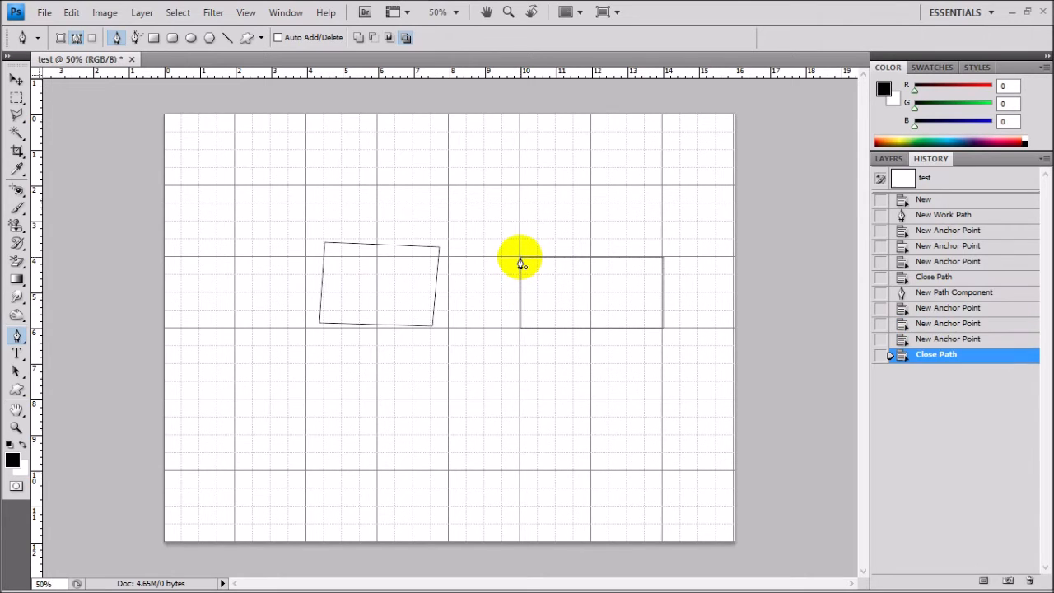
Step: Hide the grid over the canvas
left_click(248, 15)
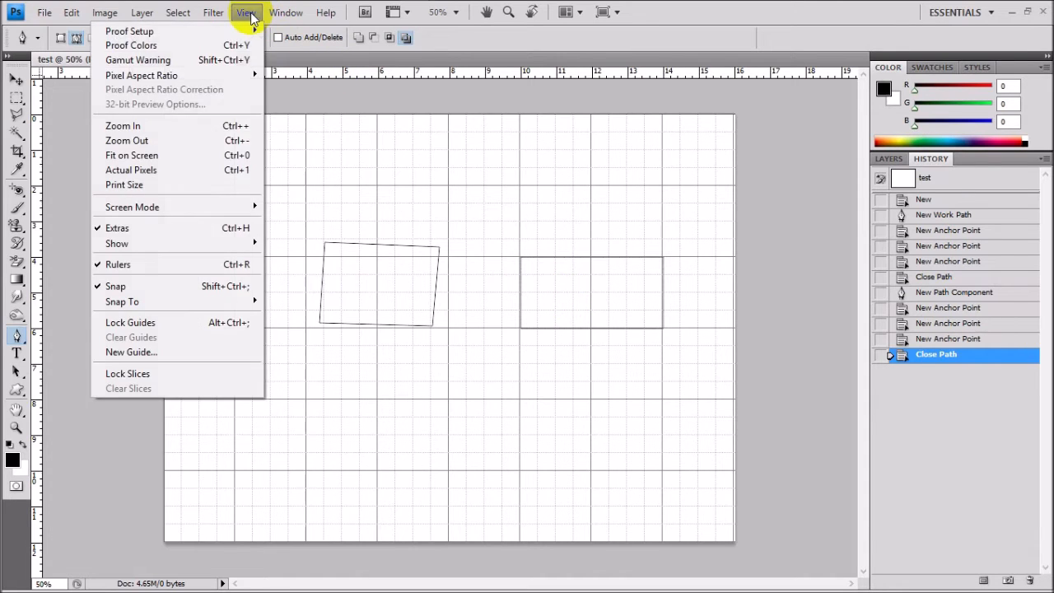
mouse_move(210, 248)
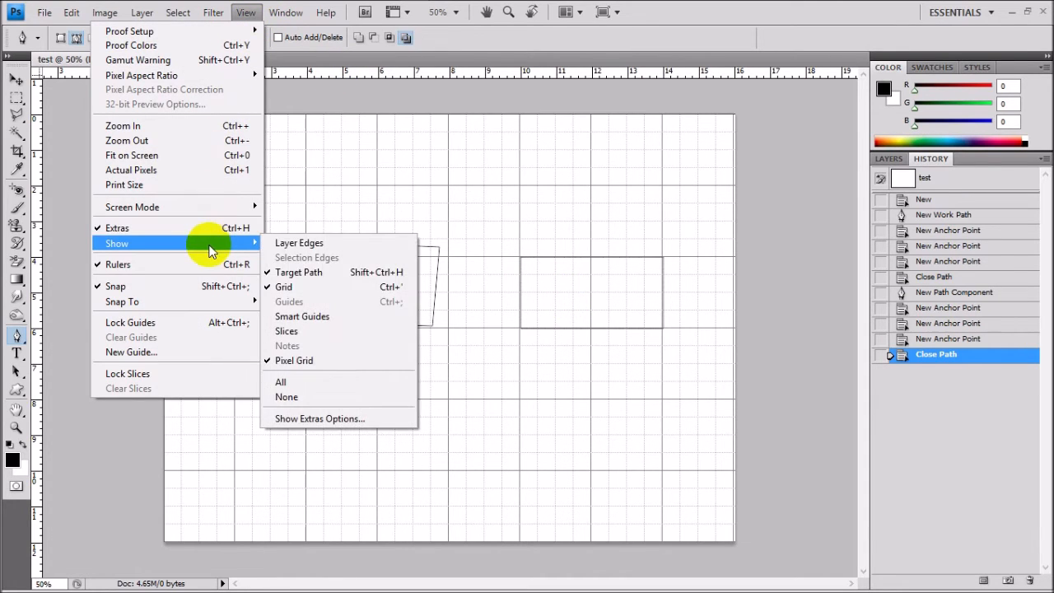
left_click(321, 289)
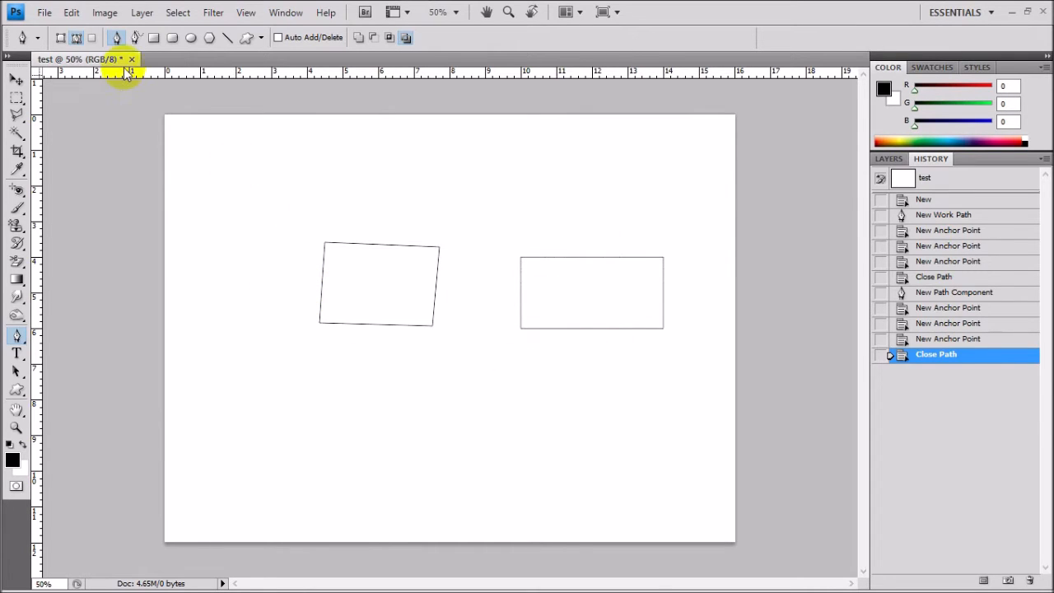
Step: Draw a black-filled ellipse as a shape layer, about 4.8 by 4.1 cm, in the upper-left part of the canvas
left_click(190, 38)
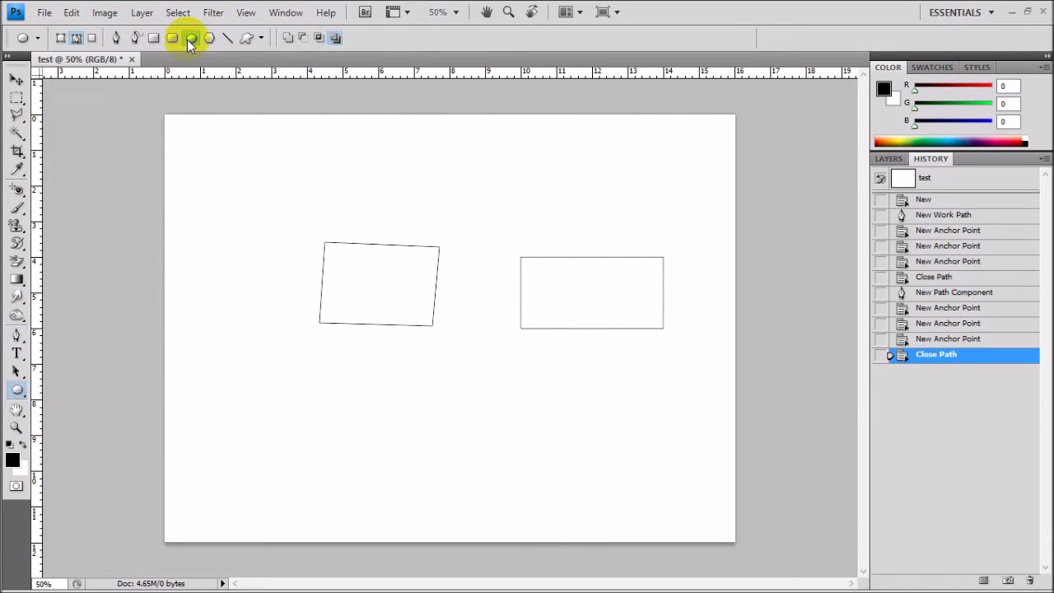
left_click(262, 39)
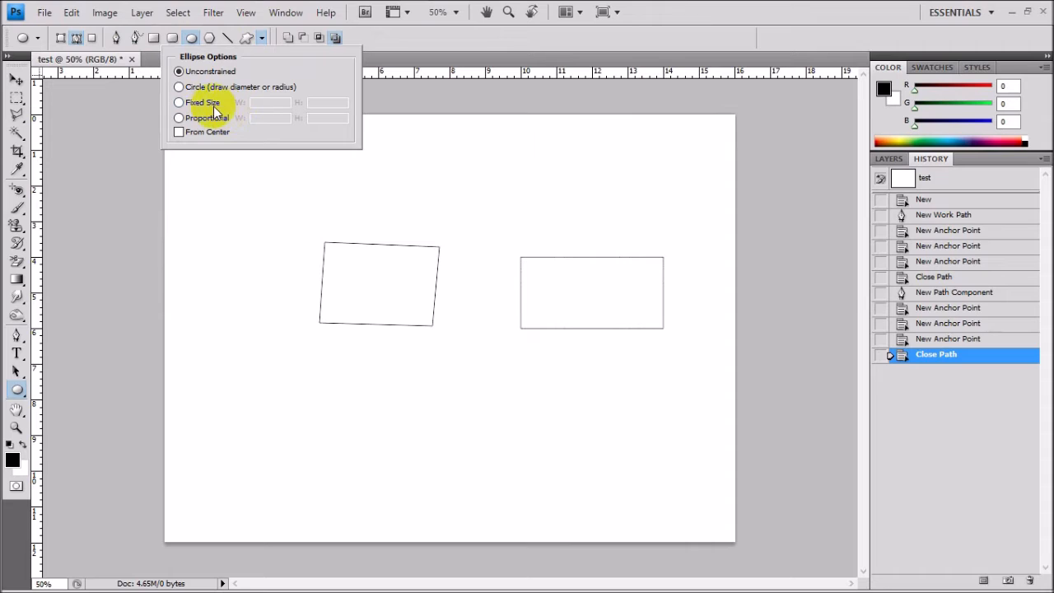
left_click(60, 39)
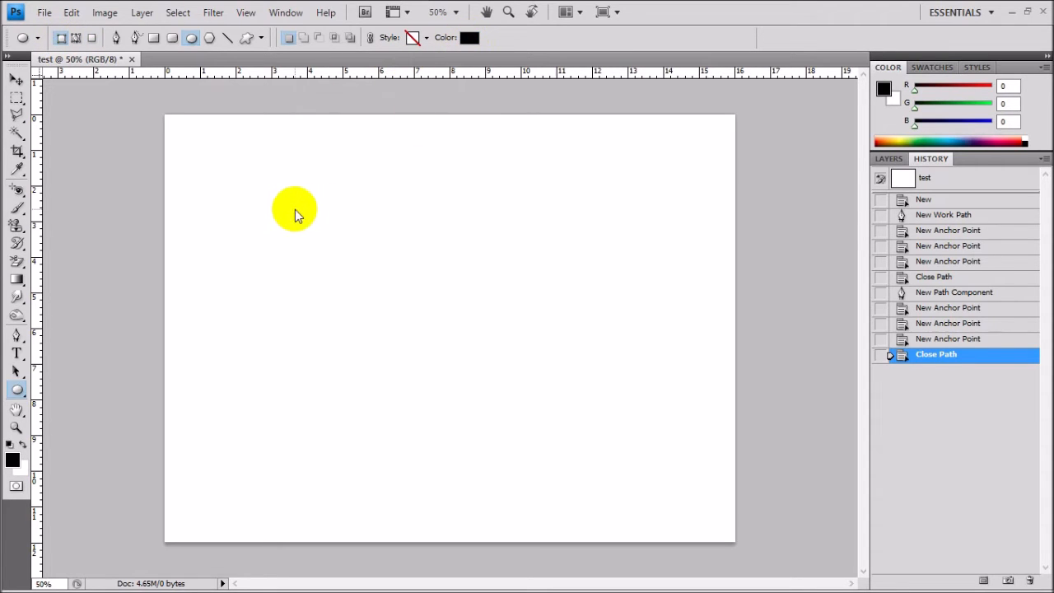
left_click_drag(280, 212, 453, 358)
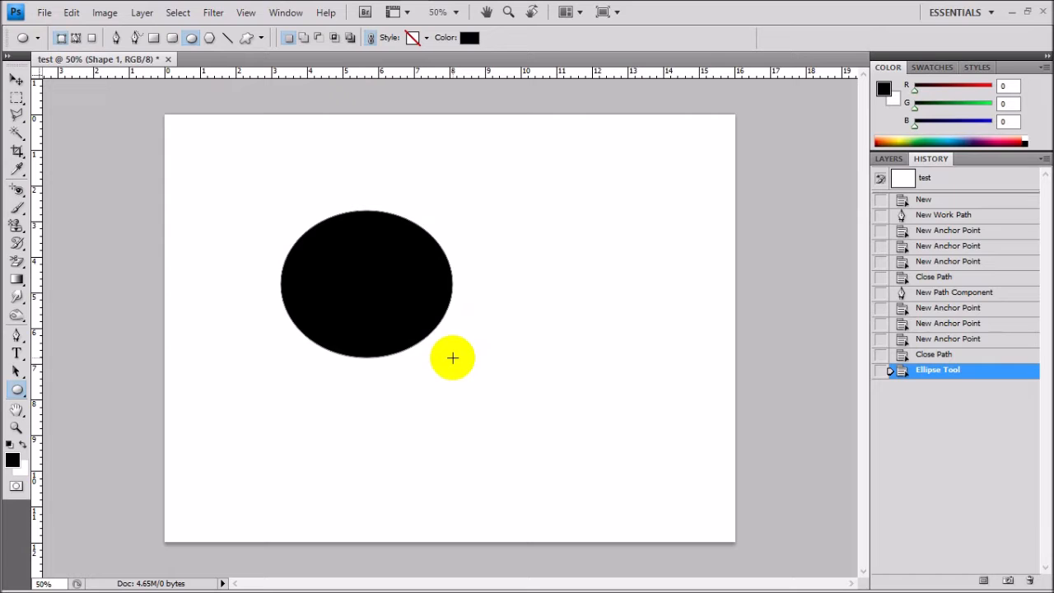
Step: Draw an open, self-crossing black-filled shape with seven straight-edged anchor points to the right of the ellipse, using the Pen Tool
left_click(18, 336)
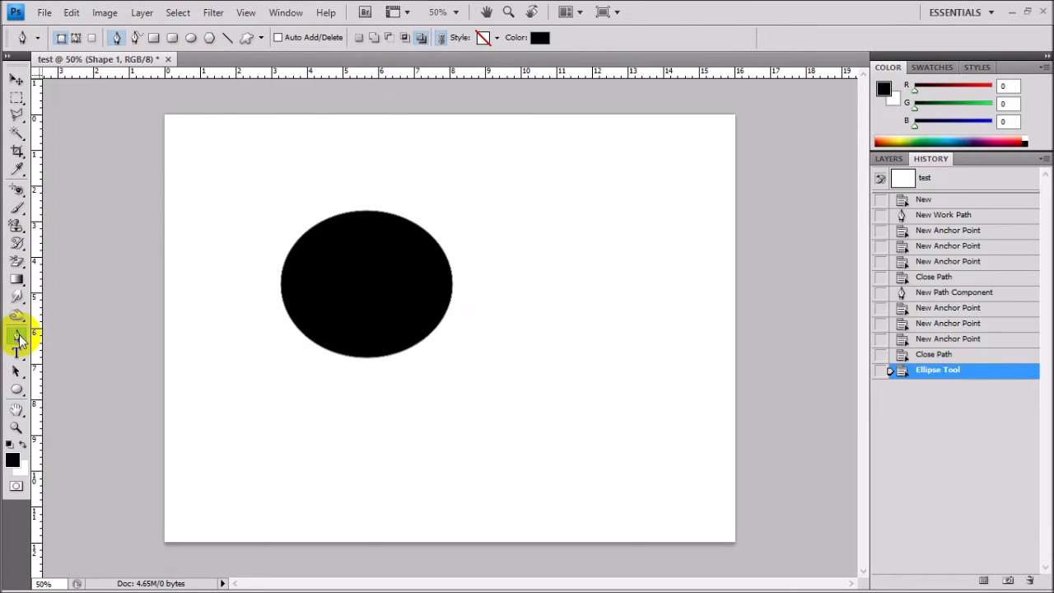
left_click(483, 198)
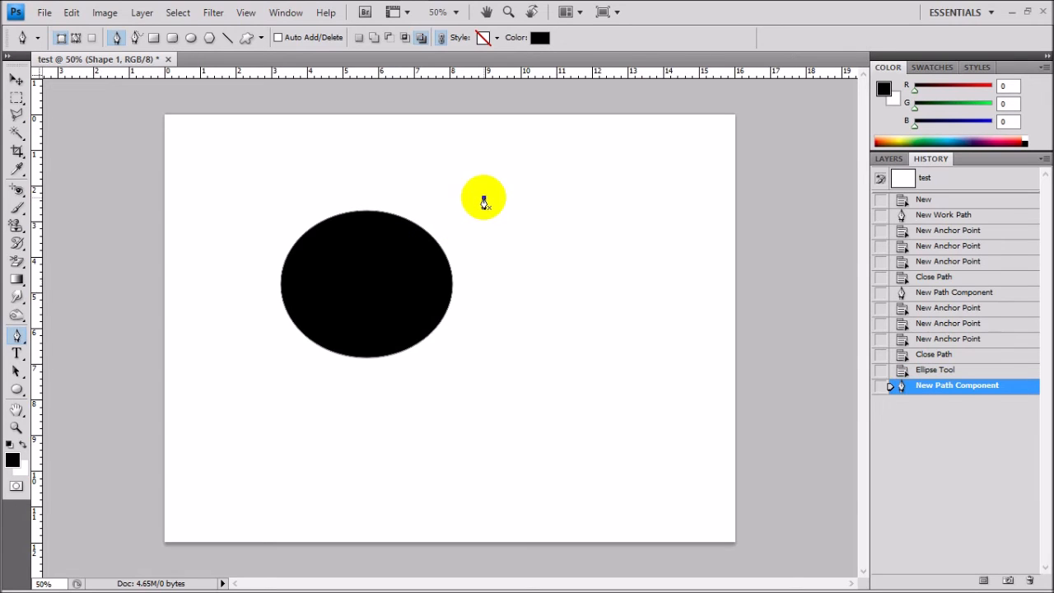
left_click(649, 199)
left_click(656, 303)
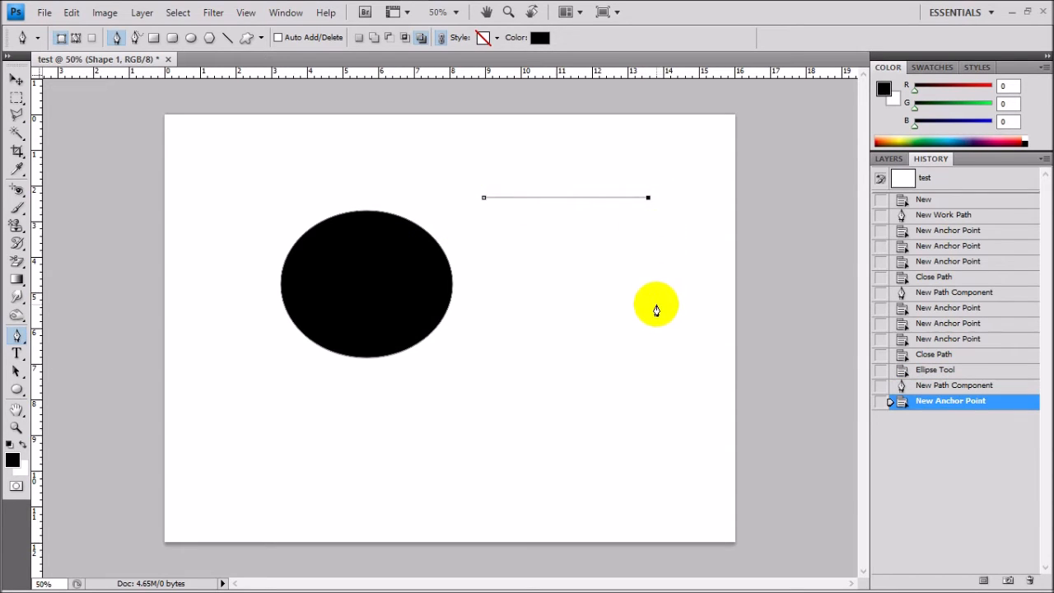
left_click(480, 308)
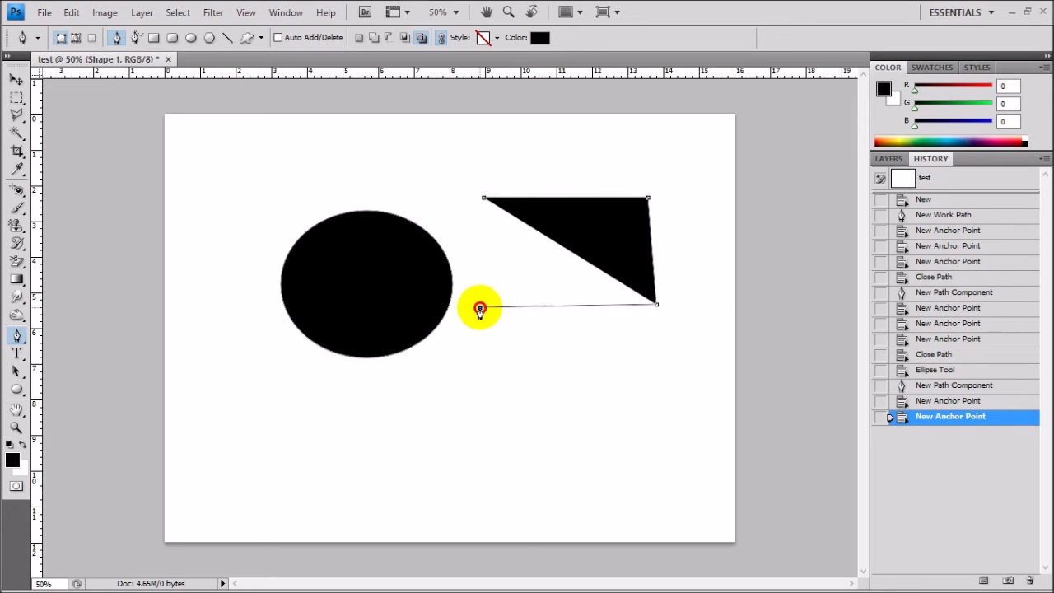
left_click(577, 369)
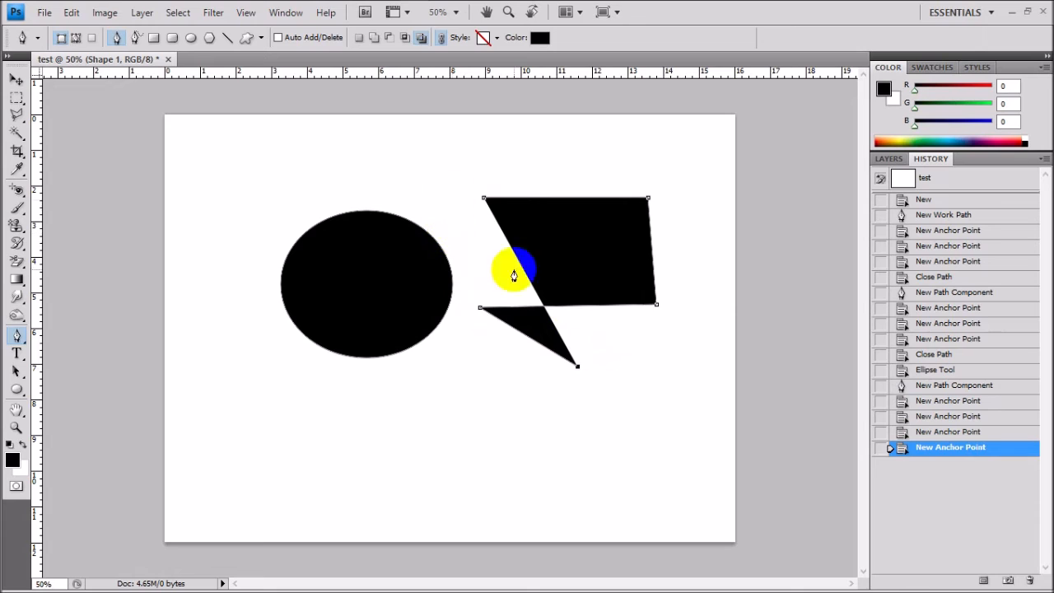
left_click(643, 343)
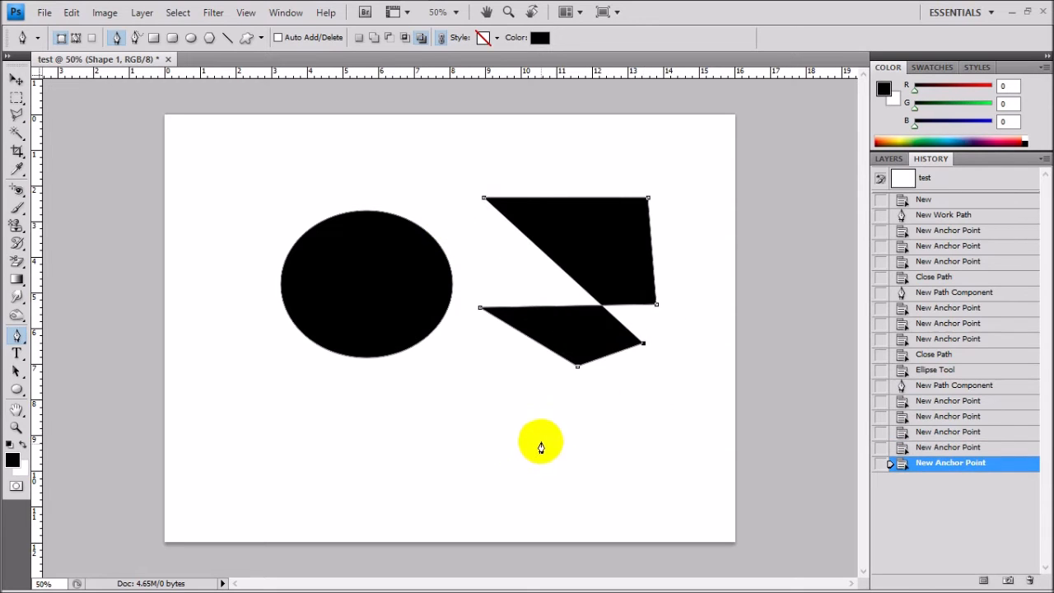
left_click(512, 438)
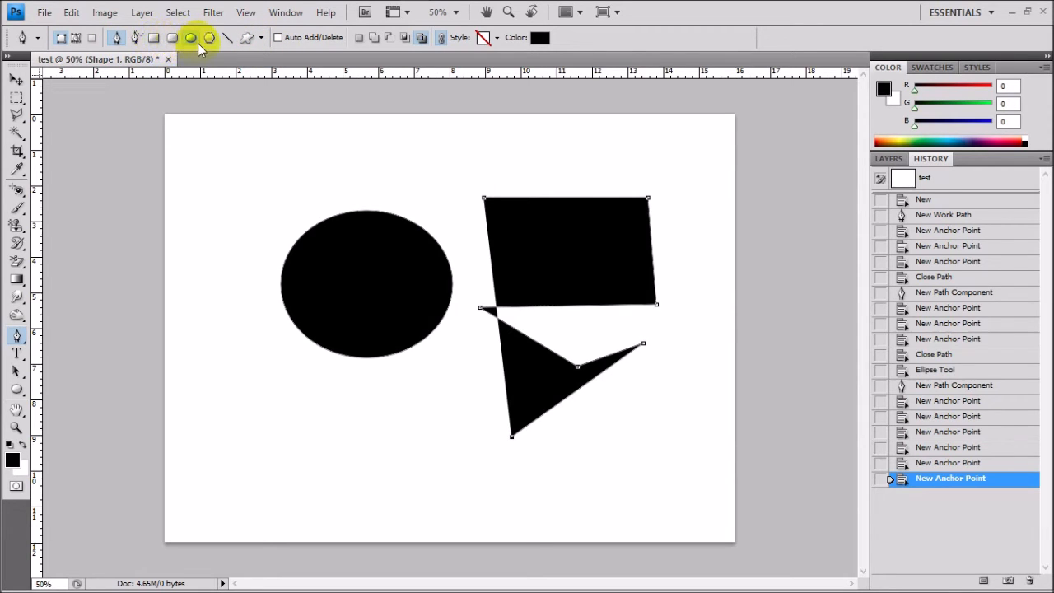
Step: Draw a black-filled custom heart about 2.5 cm wide at the ellipse's lower left, and a slightly larger heart as a path below the ellipse
left_click(260, 40)
left_click(247, 37)
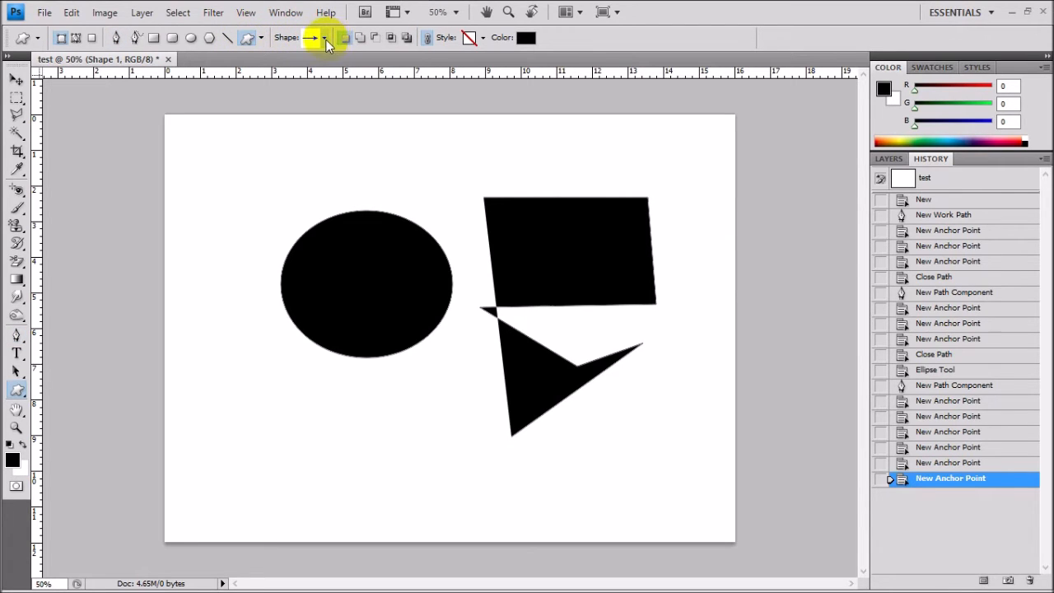
left_click(326, 39)
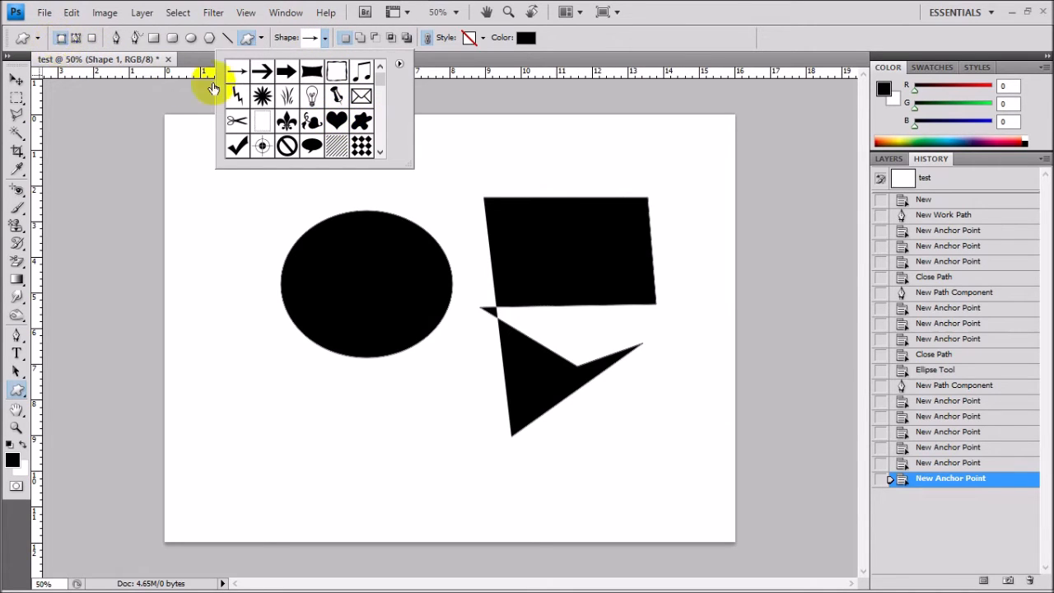
left_click(336, 121)
left_click_drag(226, 344, 316, 425)
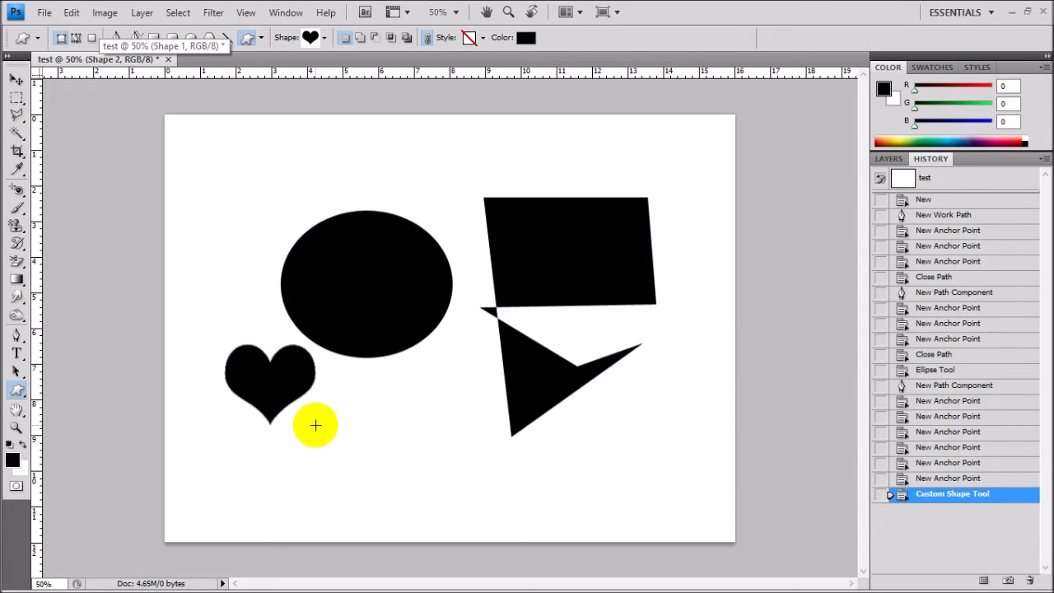
left_click(75, 38)
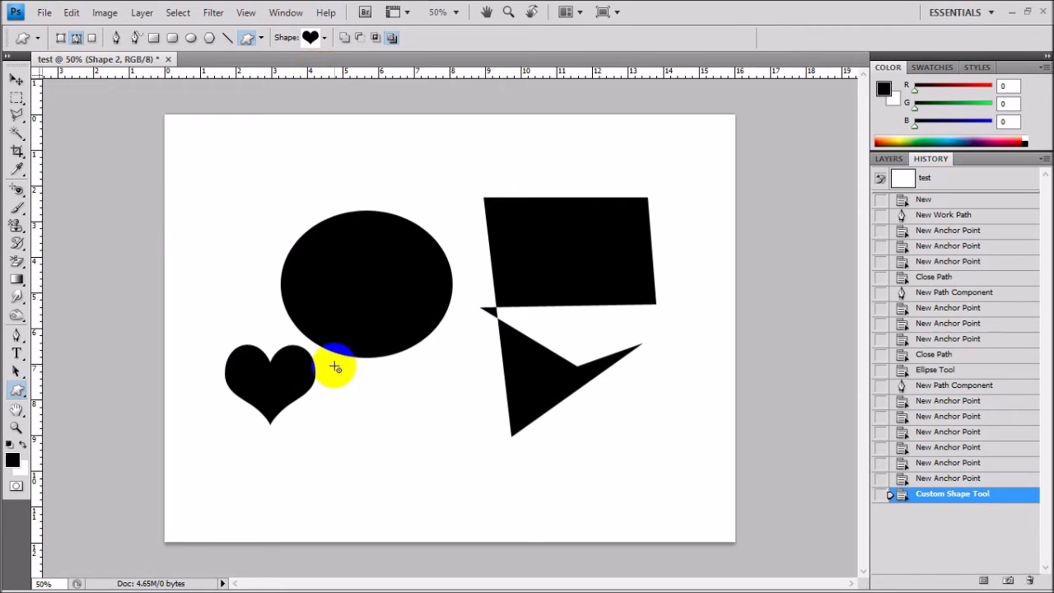
left_click_drag(339, 424, 433, 509)
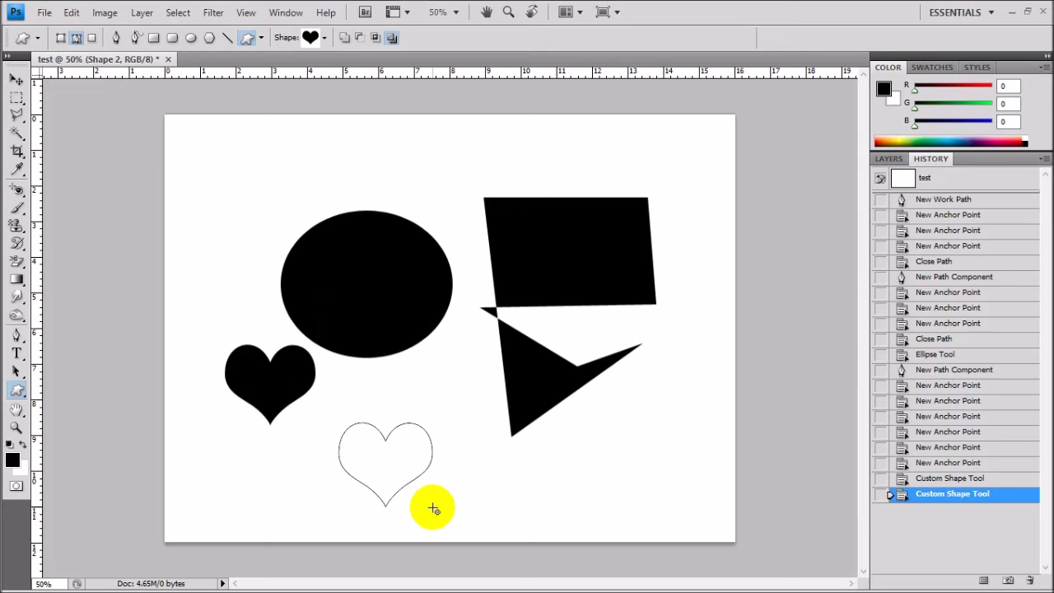
Step: Try to trace a rounded closed path with the magnetic Freeform Pen Tool in the canvas's upper-left corner
left_click(18, 338)
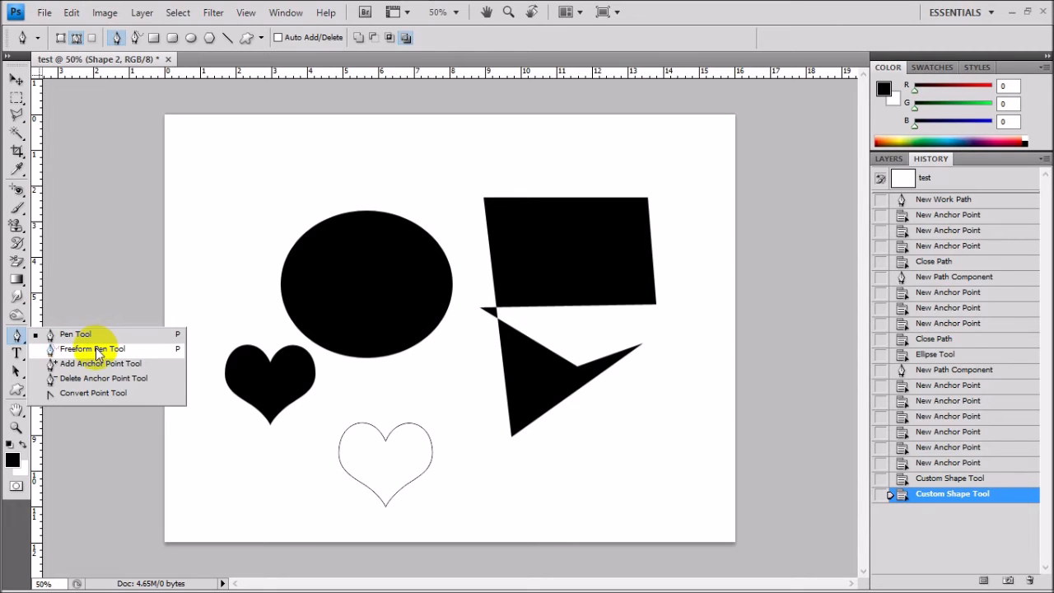
left_click(96, 349)
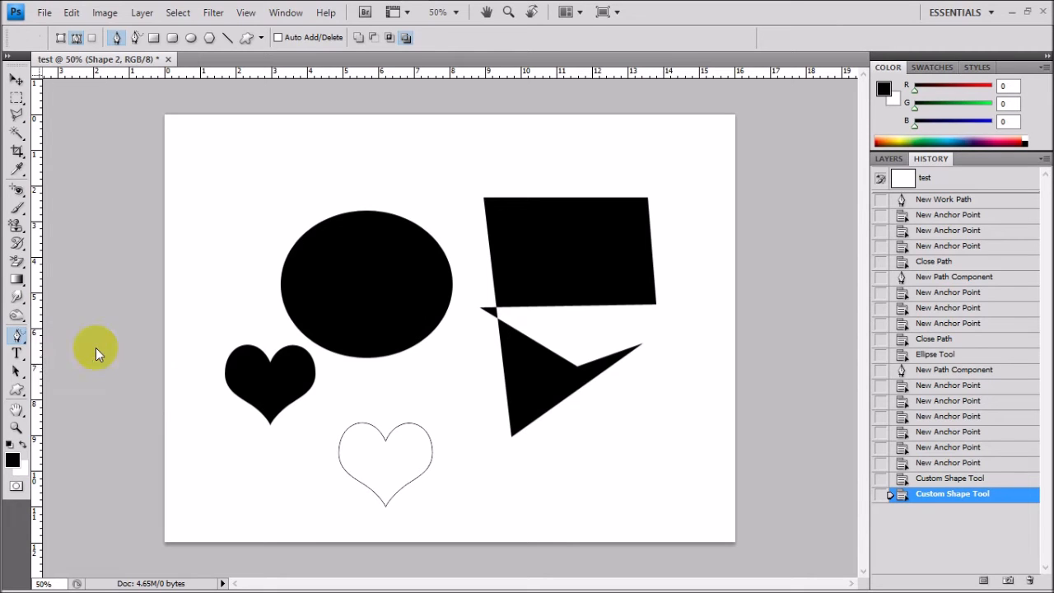
left_click(242, 224)
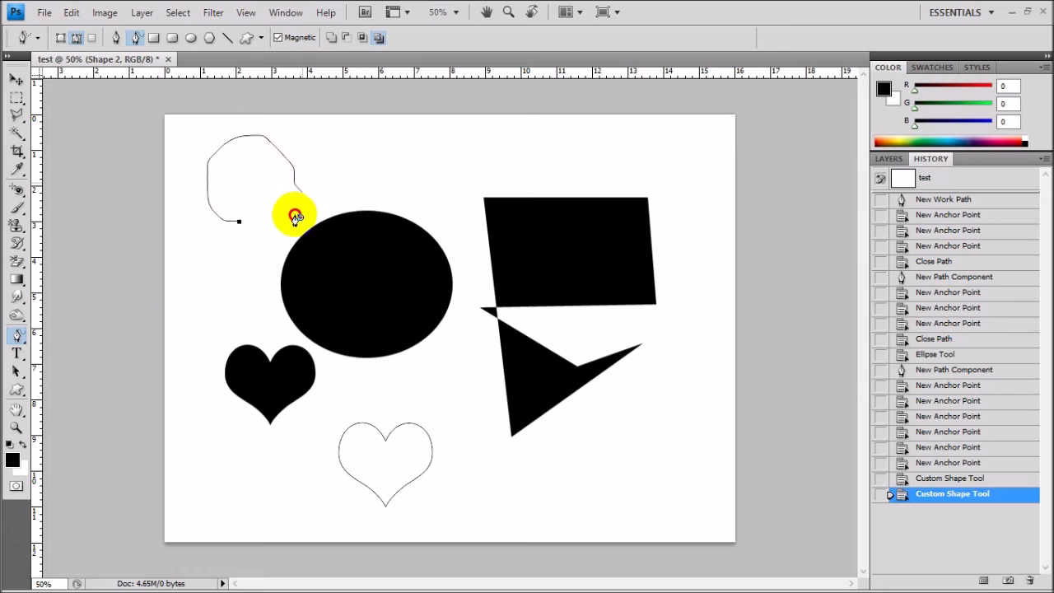
left_click_drag(250, 230, 239, 223)
left_click(236, 222)
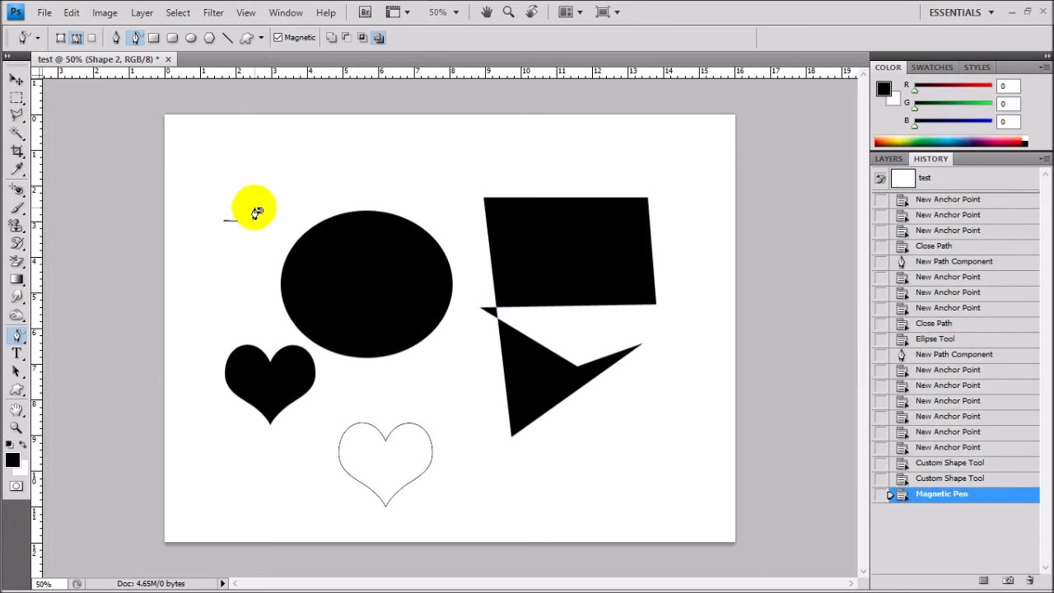
Step: Trace a closed irregular path with the magnetic Freeform Pen, about 2.8 by 3.7 cm, up and left of the ellipse
left_click(240, 202)
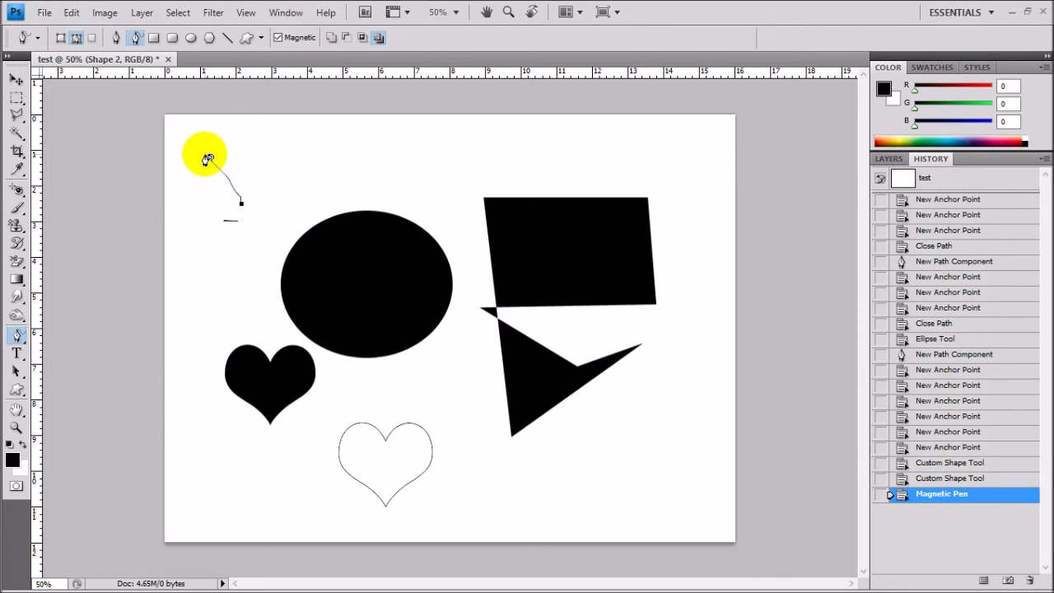
left_click(269, 140)
left_click(302, 217)
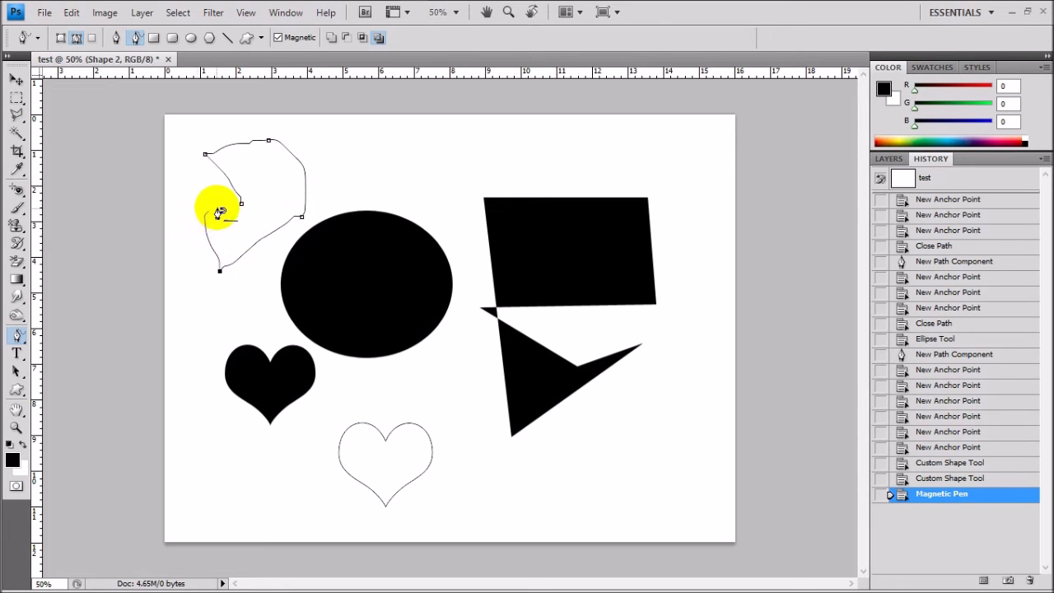
left_click(218, 208)
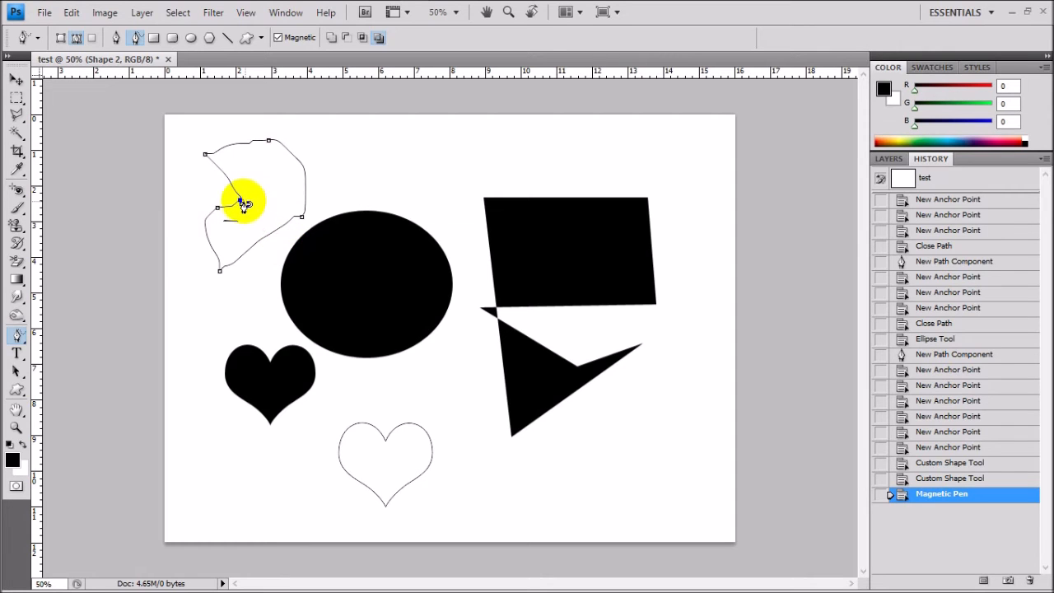
left_click(241, 202)
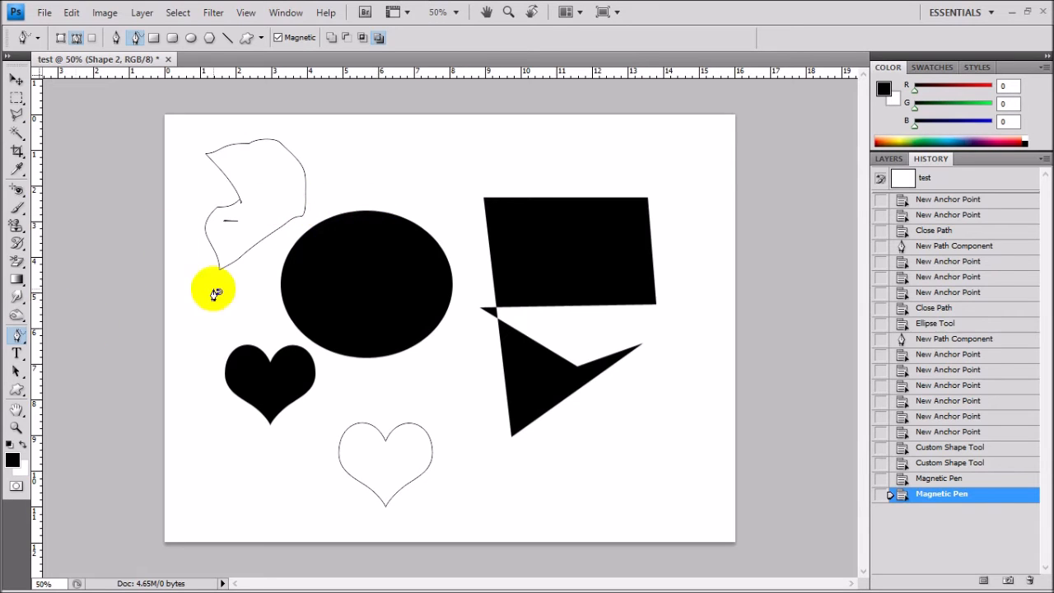
Step: Trace a closed black-filled shape layer with the magnetic Freeform Pen, about 2.4 by 1.2 cm, above the ellipse
left_click(59, 38)
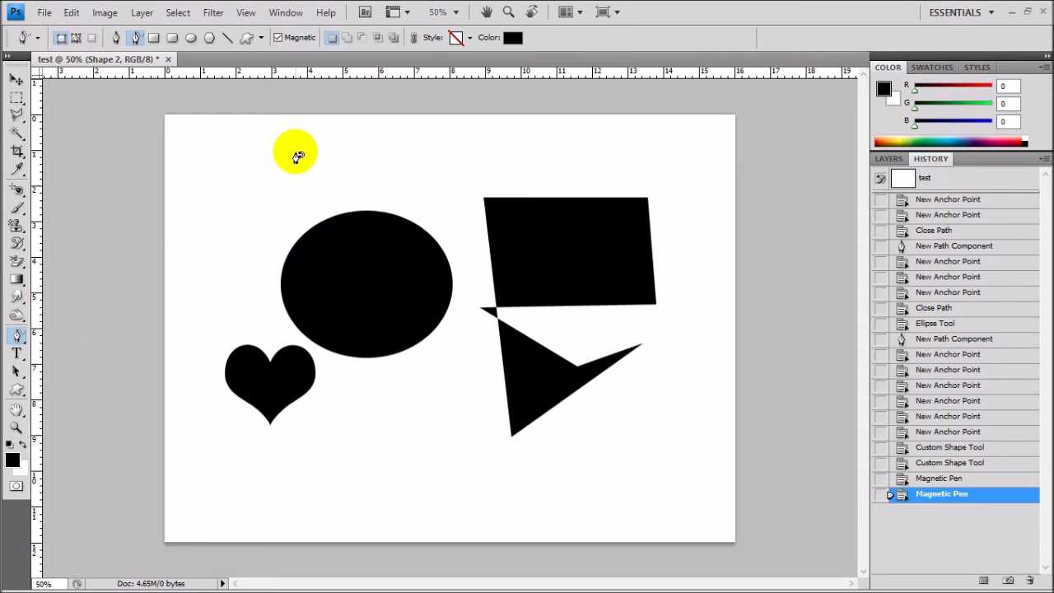
left_click(361, 174)
left_click(322, 137)
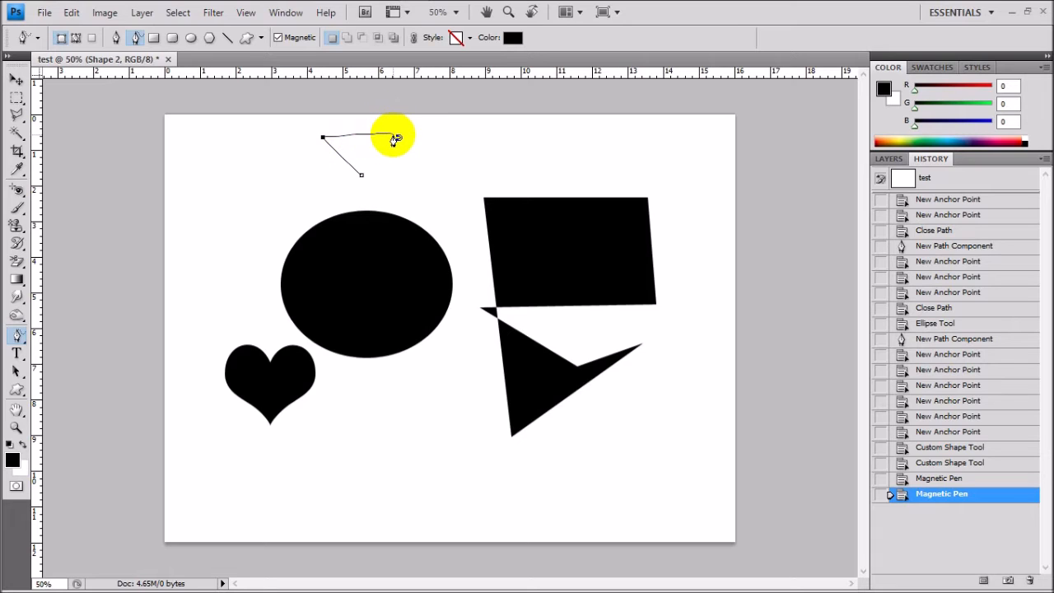
left_click(406, 178)
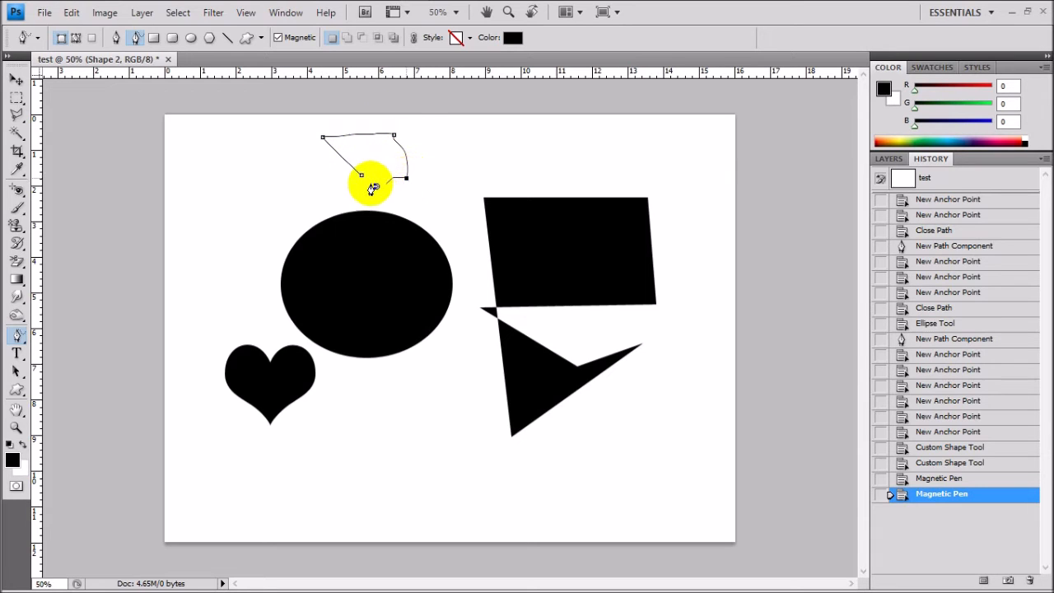
left_click(358, 175)
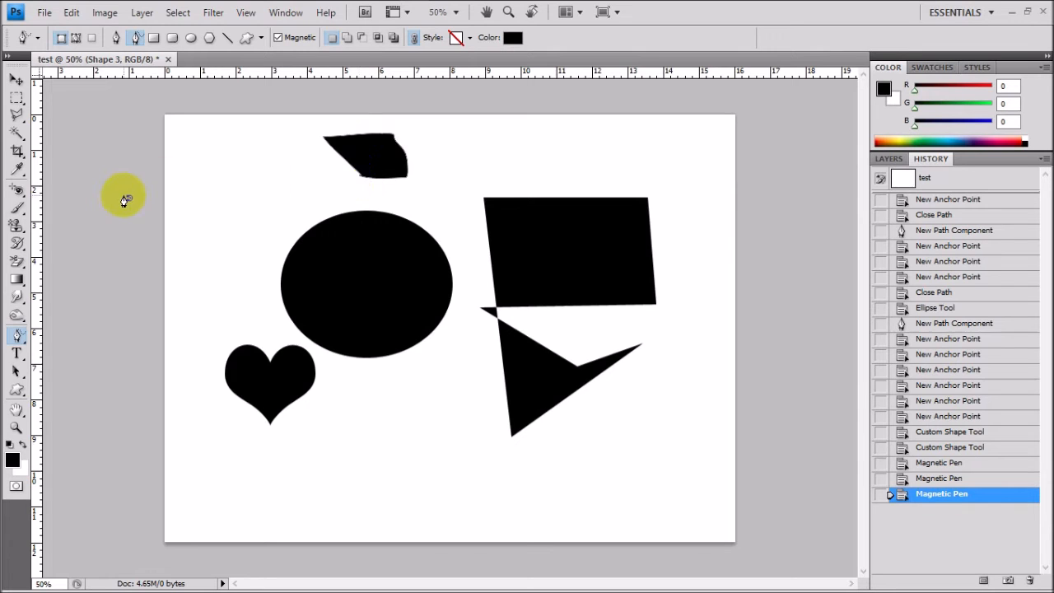
Step: Draw a closed four-sided path with the Pen Tool, about 3.2 by 2.2 cm, below the ellipse
left_click(18, 336)
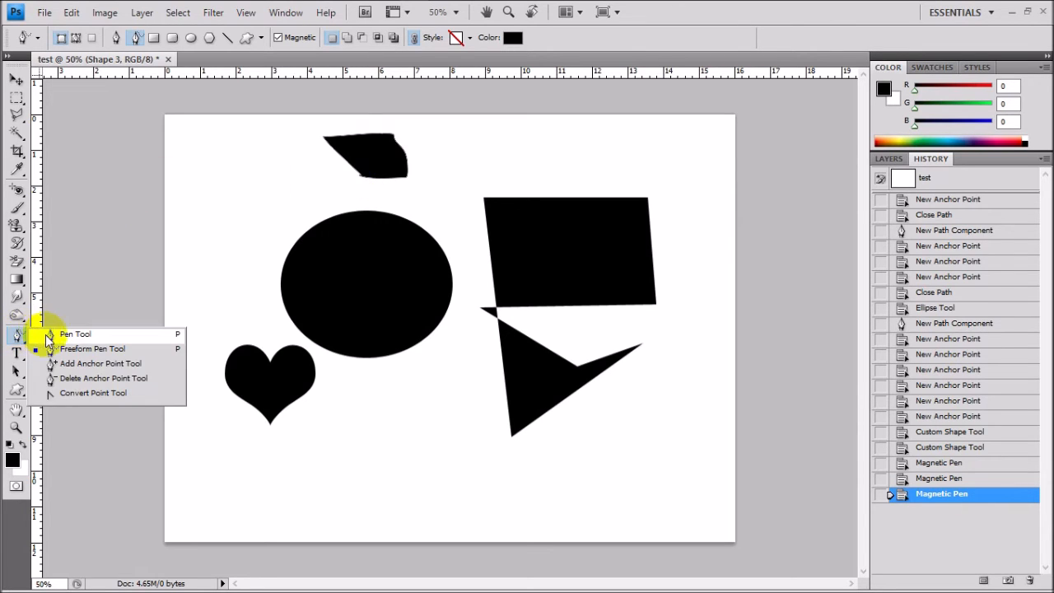
left_click(50, 336)
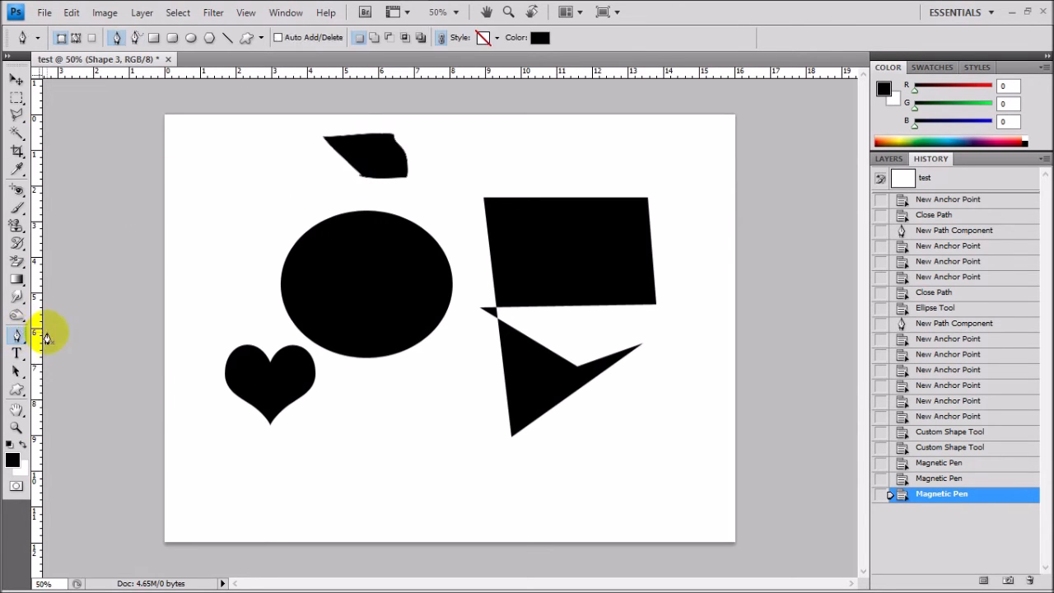
left_click(76, 38)
left_click(266, 377)
left_click(329, 422)
left_click(440, 423)
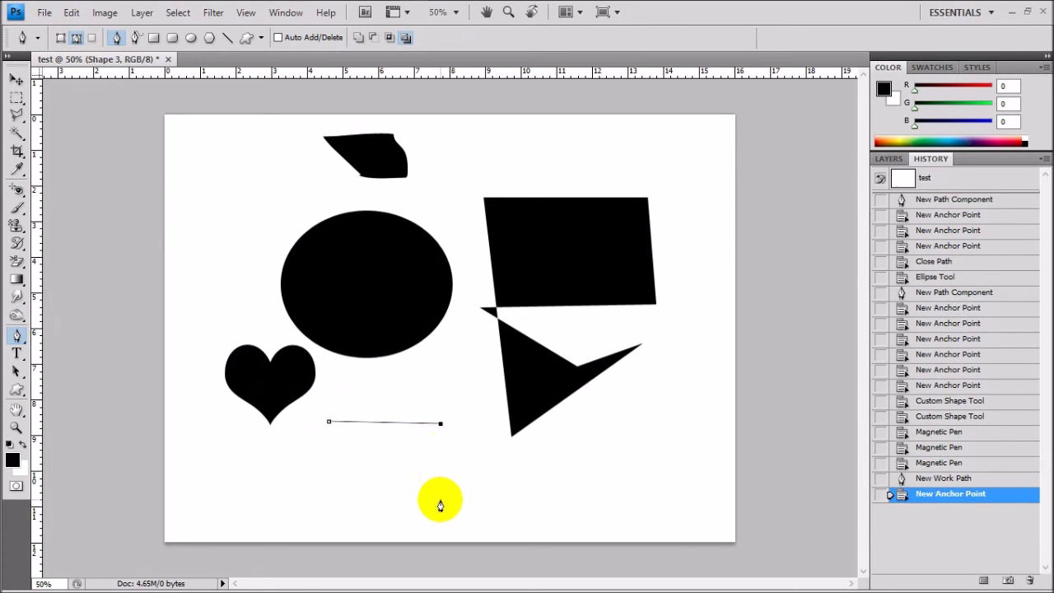
left_click(440, 499)
left_click(326, 499)
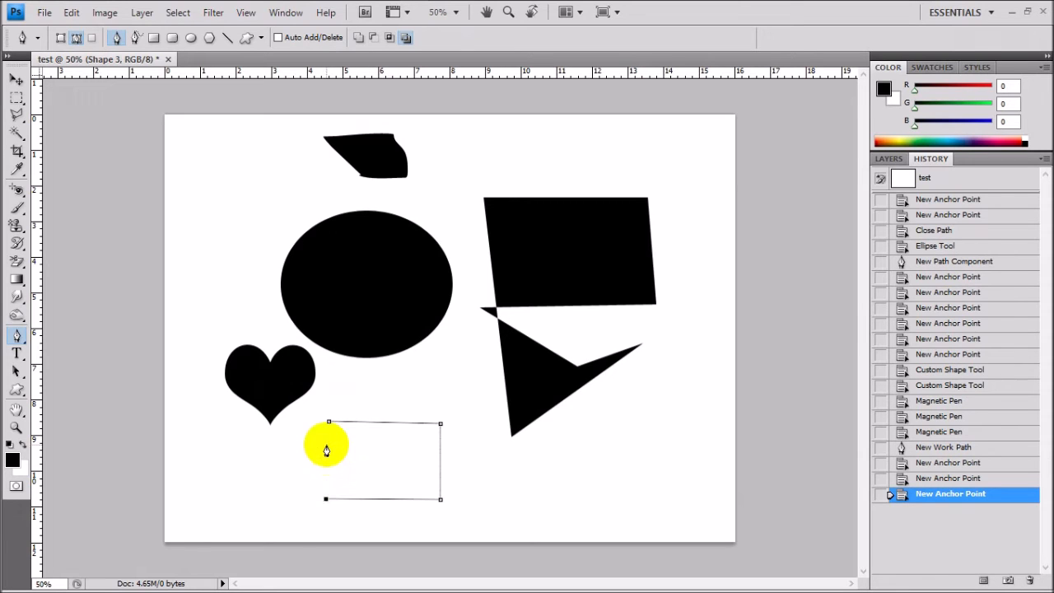
left_click(328, 423)
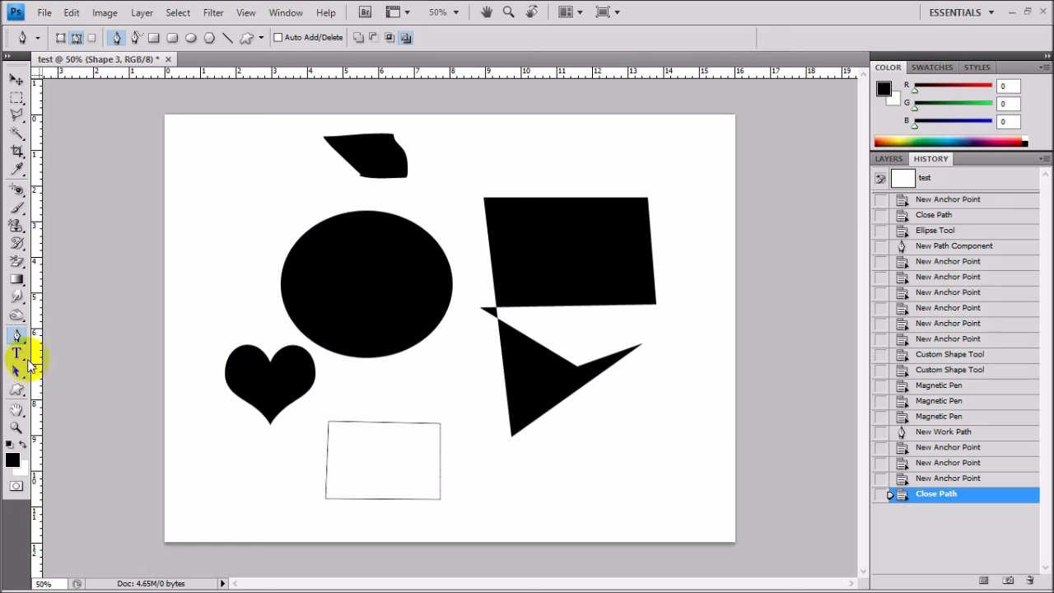
Step: Add an anchor point midway along the four-sided path's top edge and raise it about 0.9 cm to curve the edge
left_click(17, 338)
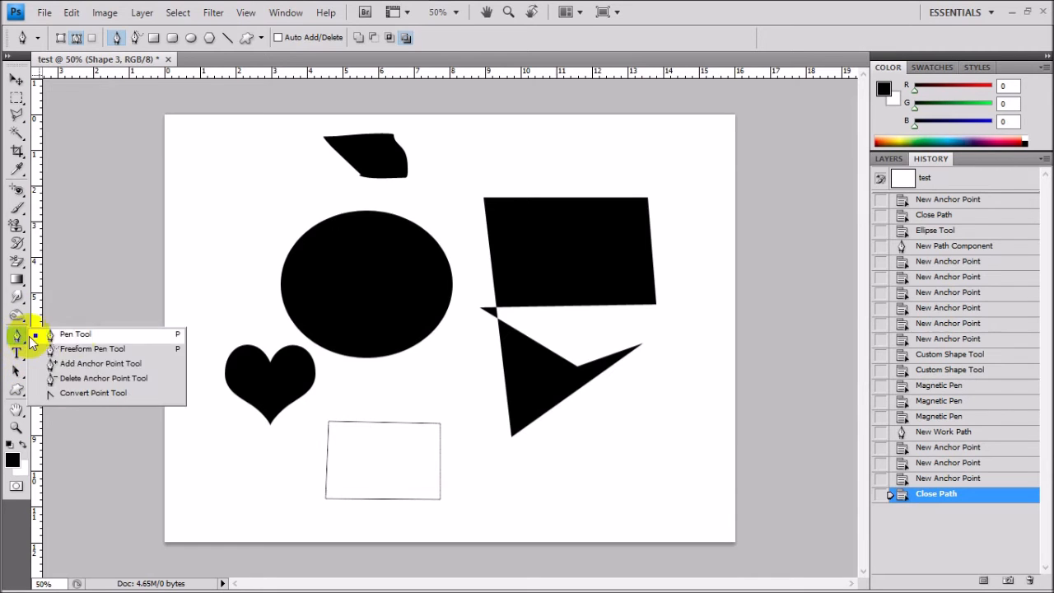
left_click(88, 365)
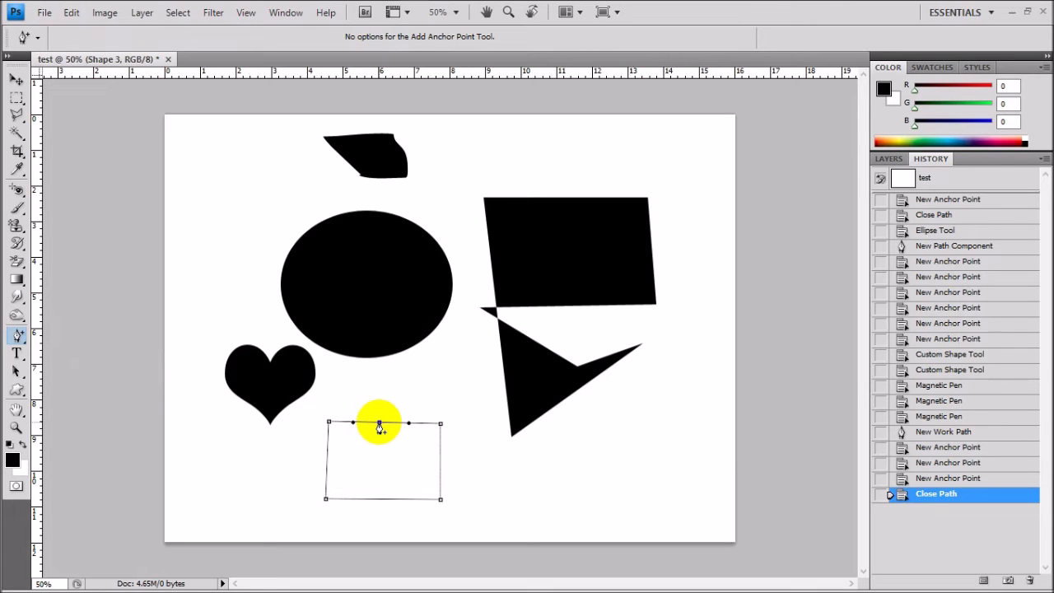
left_click(379, 424)
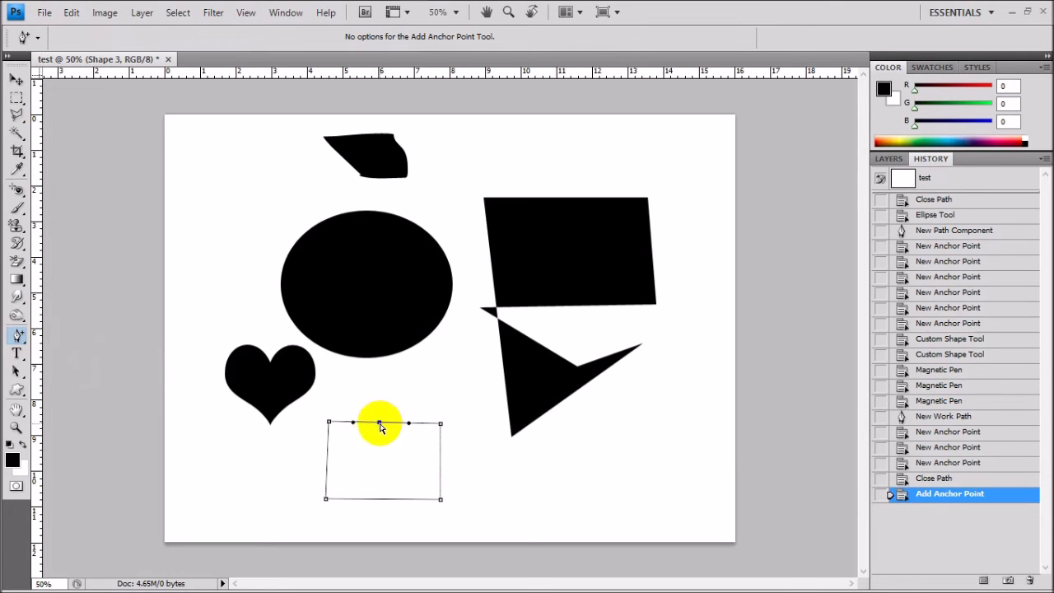
left_click_drag(380, 424, 383, 392)
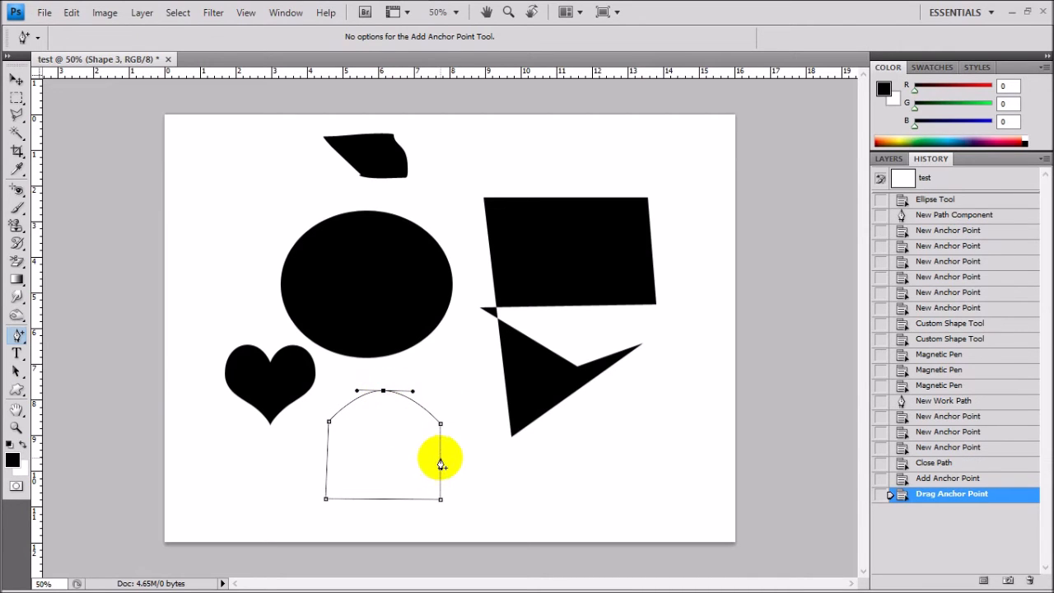
Step: Bow the path's right edge outward about 0.5 cm with an added anchor point, and lengthen both of its direction handles
left_click(440, 461)
mouse_move(441, 460)
left_mouse_down()
mouse_move(466, 464)
mouse_move(456, 464)
left_mouse_up()
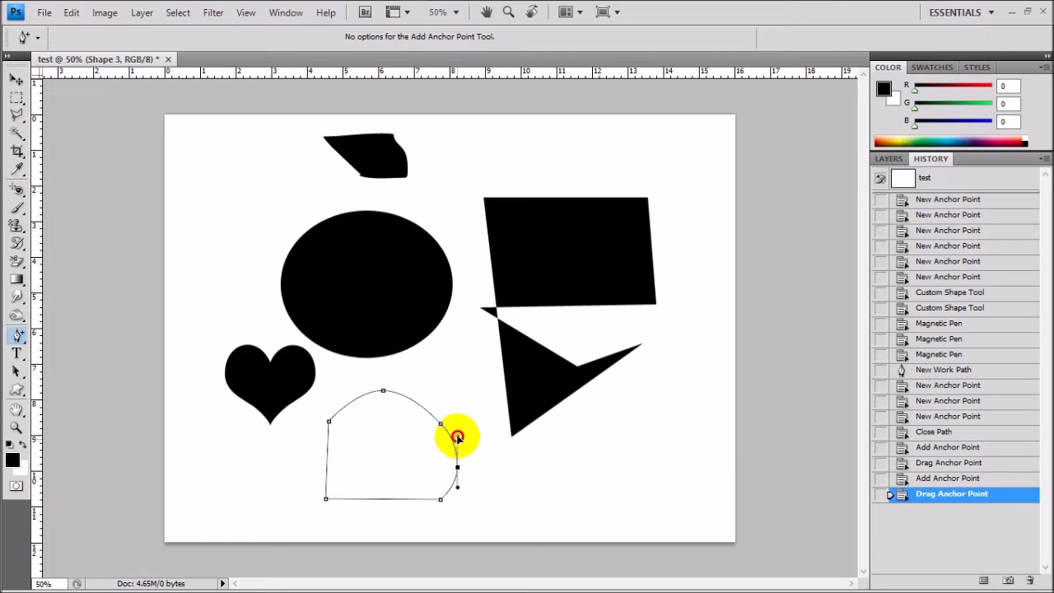
left_click_drag(457, 432, 457, 429)
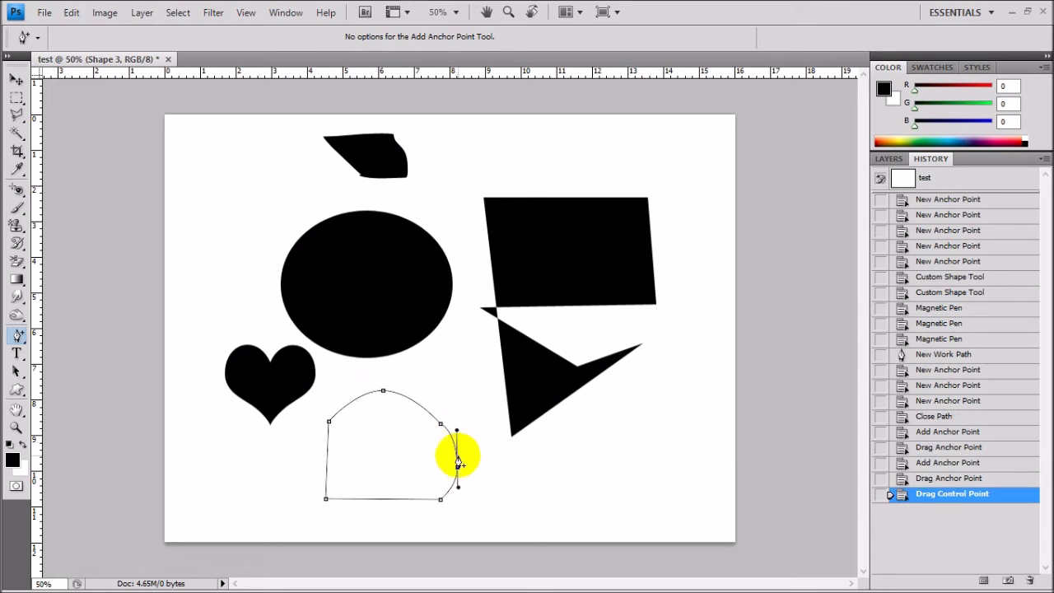
left_click(458, 497)
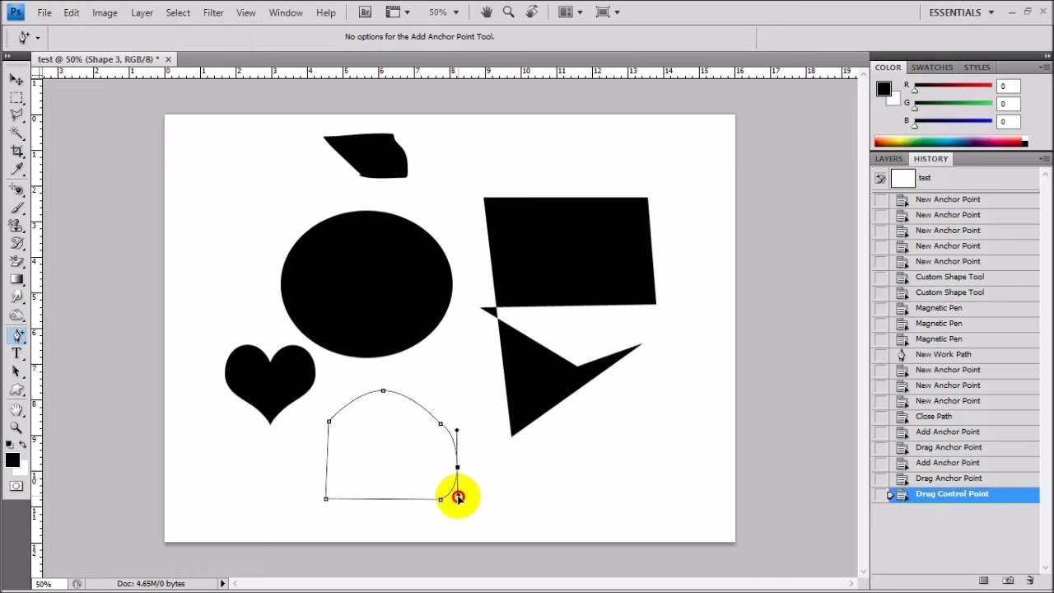
left_click_drag(458, 497, 458, 496)
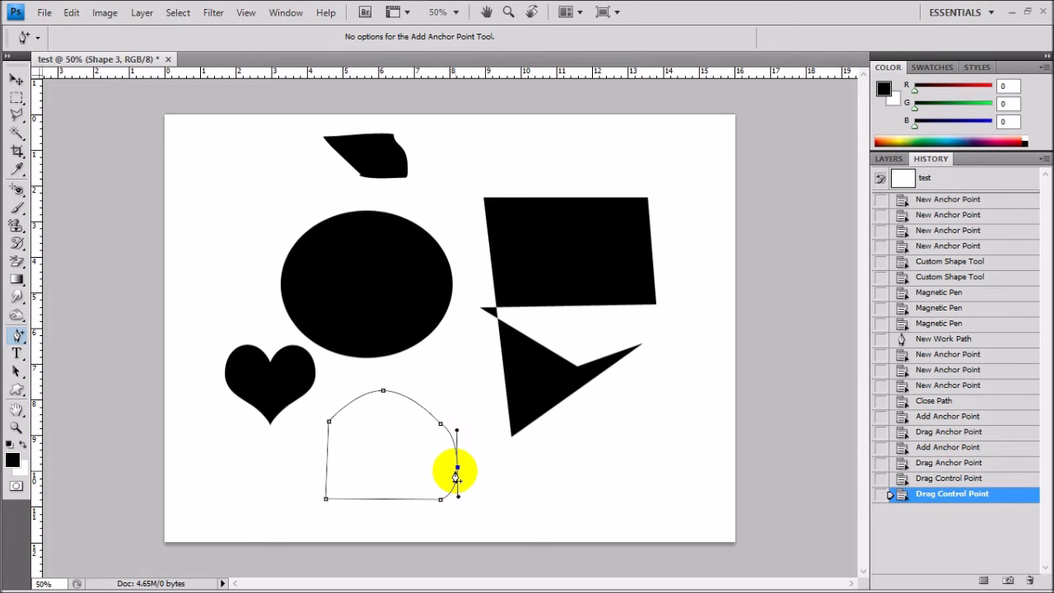
Step: Add anchor points midway along the path's bottom and left edges, bowing them outward about 0.6 cm and 0.5 cm
left_click(384, 499)
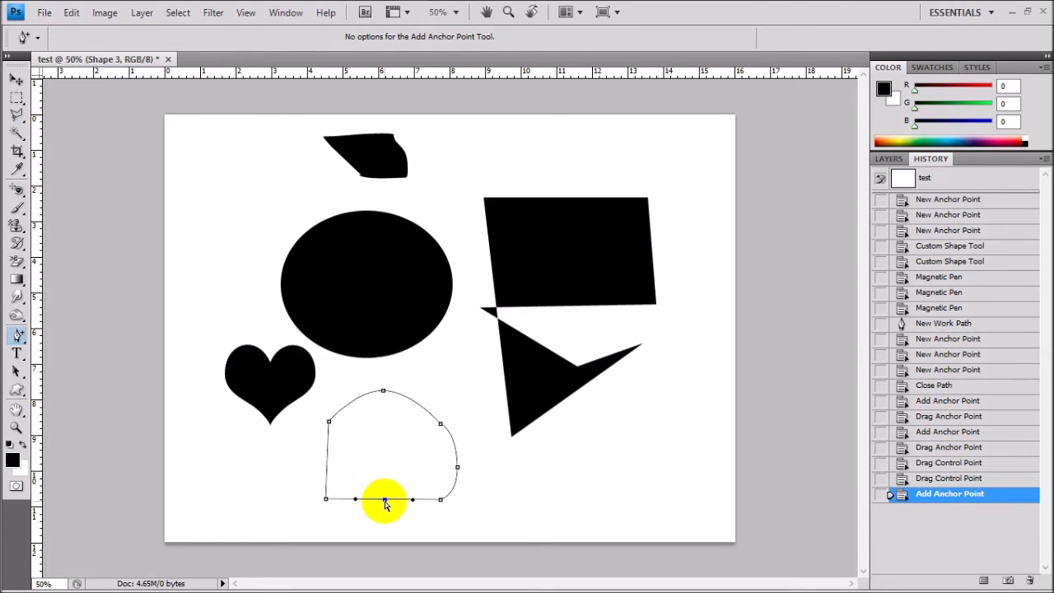
left_click_drag(384, 500, 385, 506)
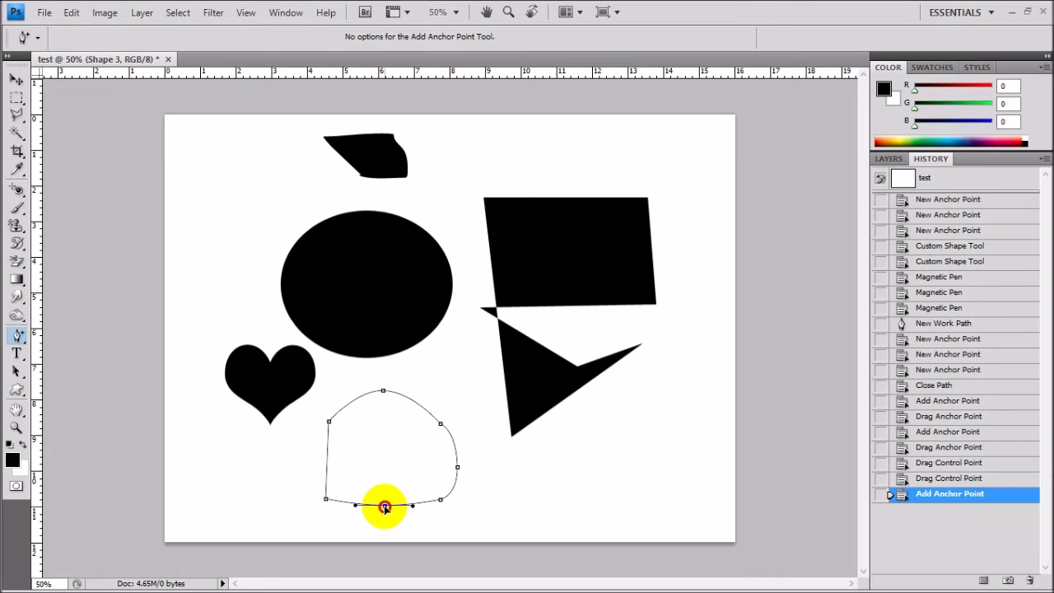
left_click_drag(385, 506, 385, 516)
left_click_drag(385, 521, 383, 528)
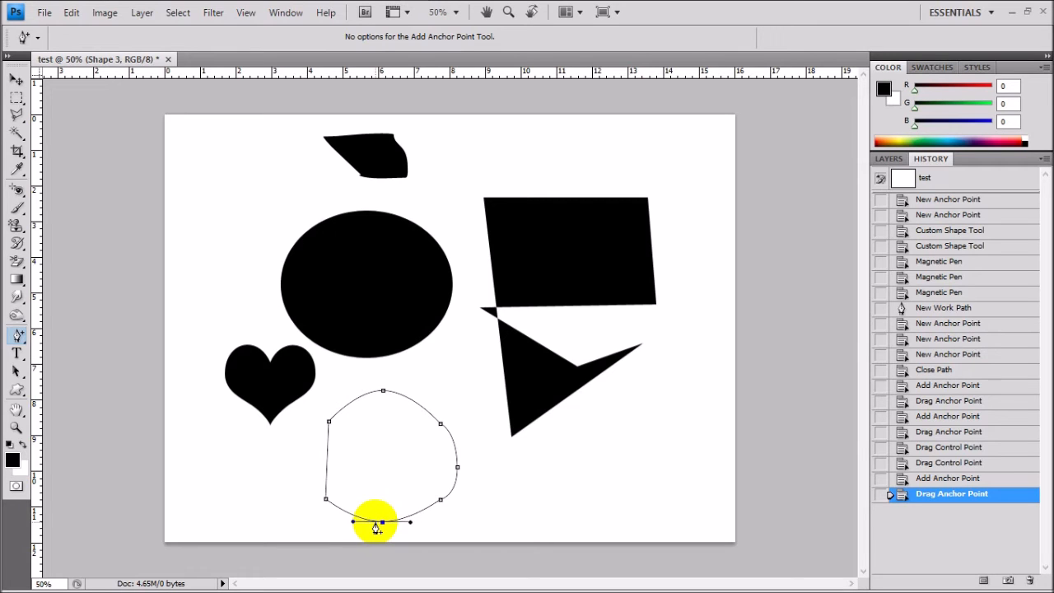
left_click(328, 463)
mouse_move(327, 464)
left_mouse_down()
mouse_move(302, 461)
mouse_move(310, 471)
left_mouse_up()
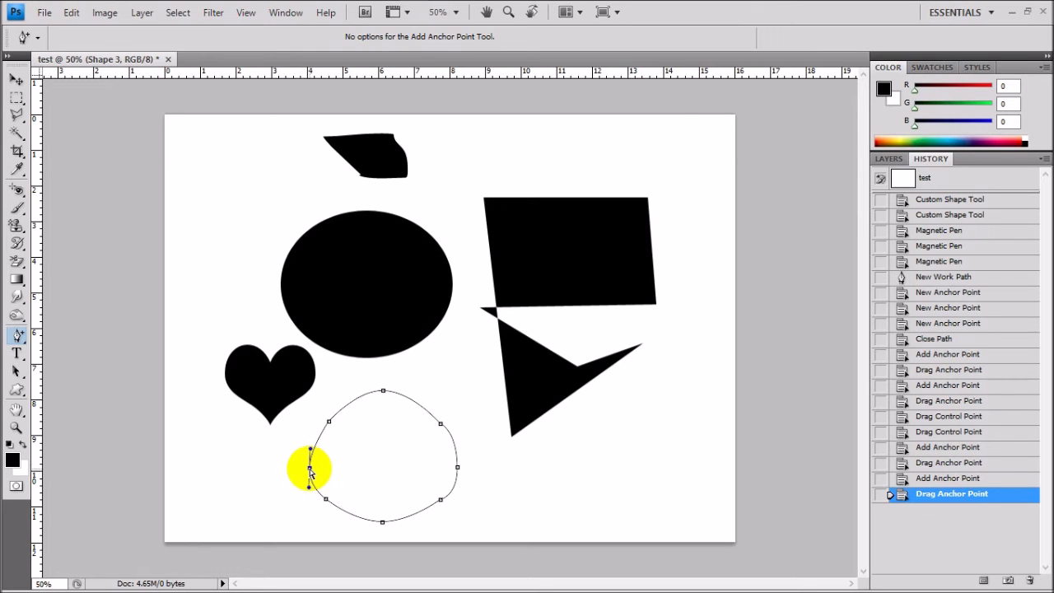
Step: Delete the middle anchor point on the path's left edge with the Delete Anchor Point Tool
left_click(18, 337)
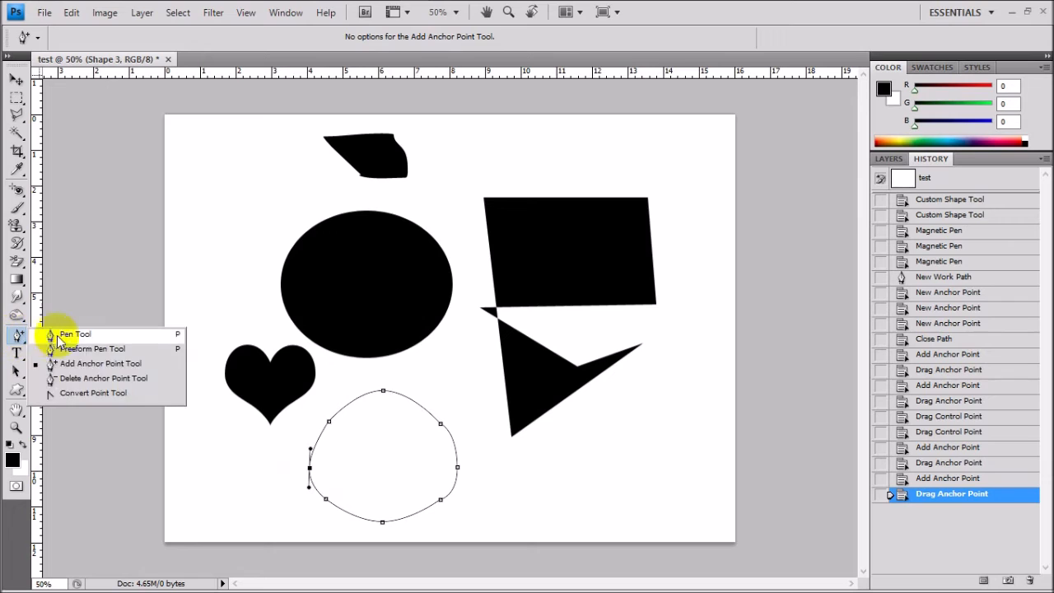
left_click(78, 381)
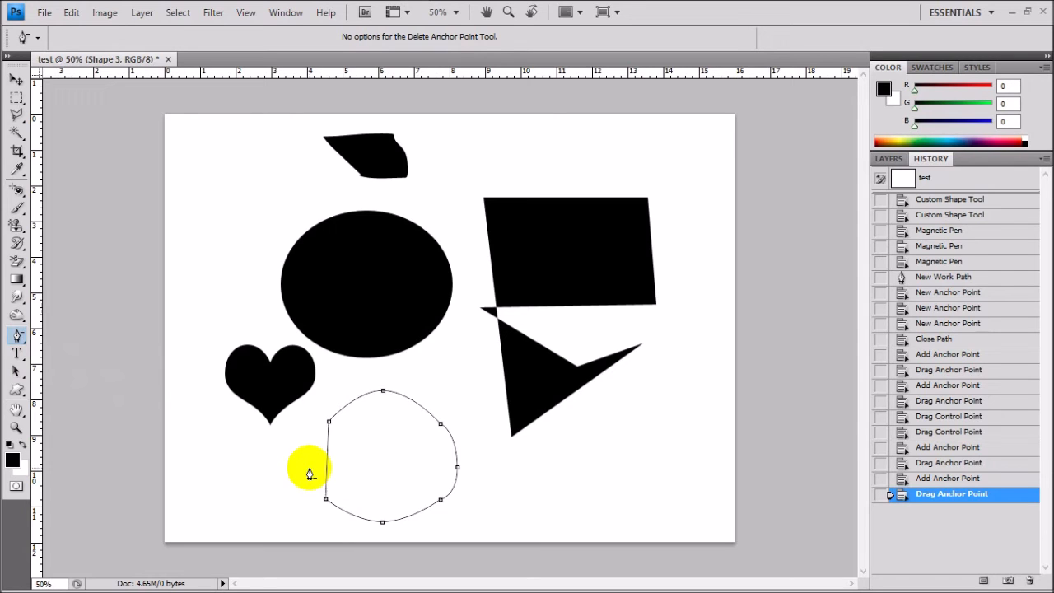
left_click(309, 470)
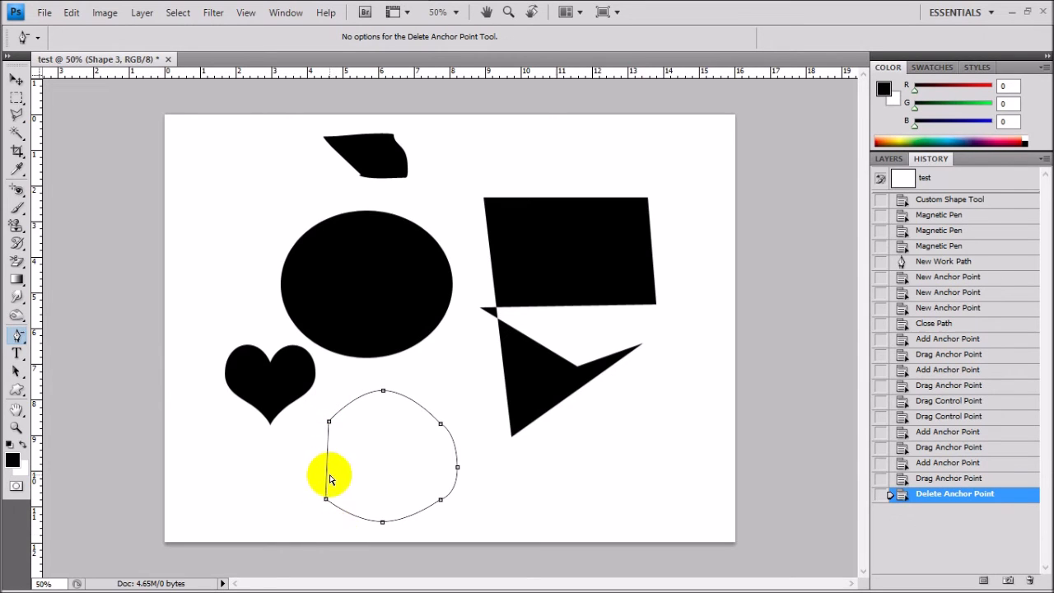
Step: Convert the path's top anchor point to a corner, and pull new steep direction handles about 1.4 cm long from it
left_click(18, 338)
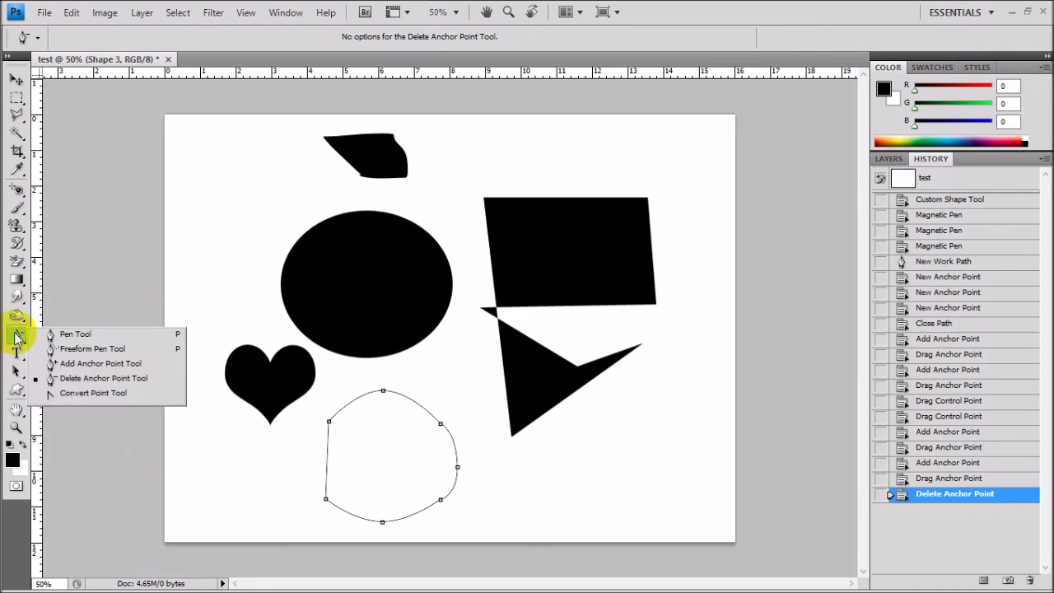
left_click(80, 396)
left_click(253, 383)
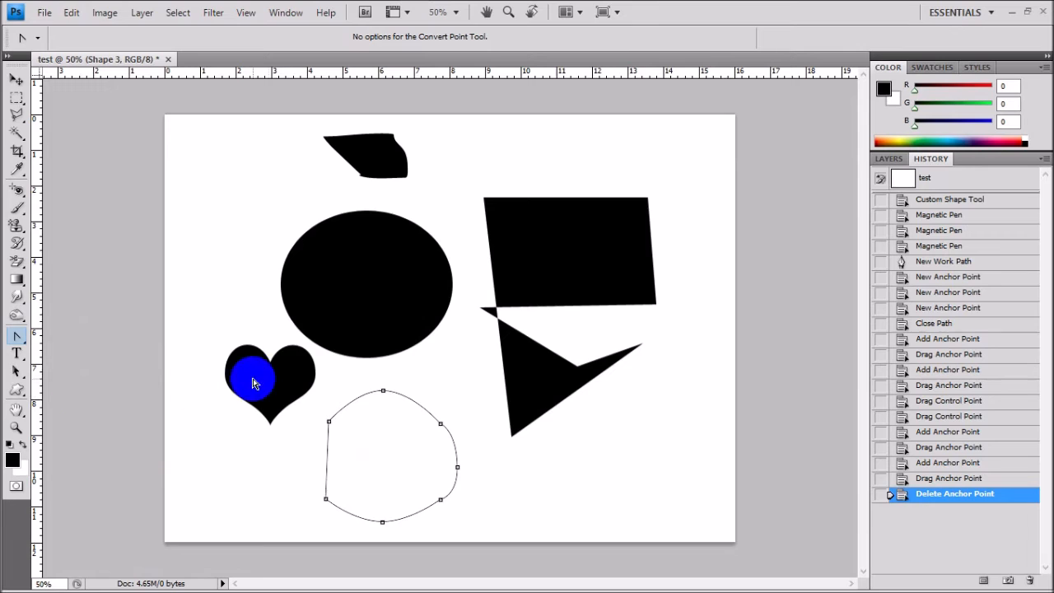
left_click(383, 392)
left_click_drag(382, 392, 394, 442)
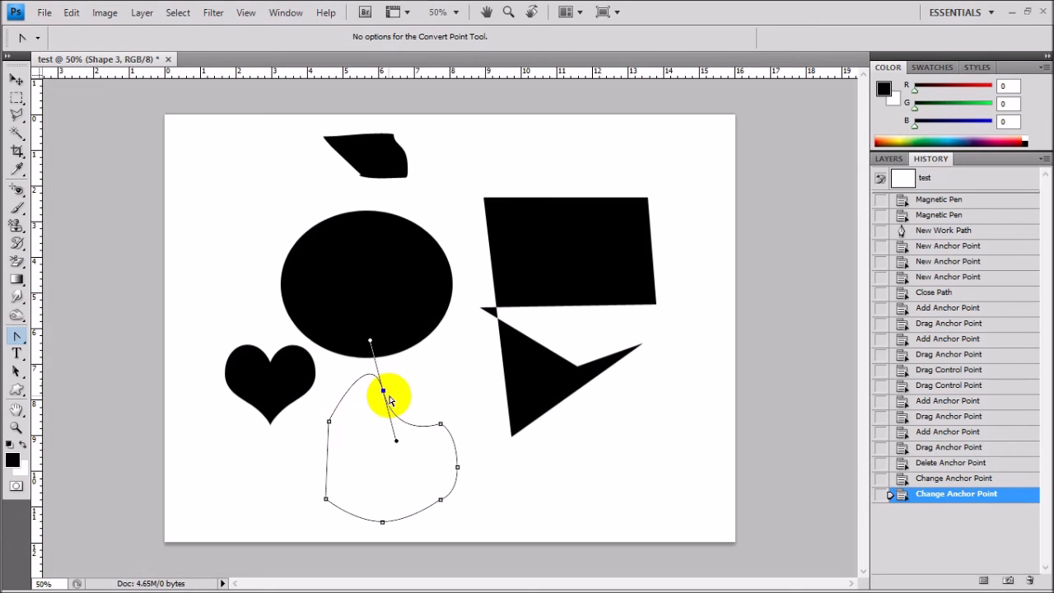
Step: Move the top anchor point's two direction handles upward independently, shaping two rounded lobes with a V-shaped notch
left_click(369, 340)
left_click_drag(370, 342, 353, 298)
left_click_drag(396, 444, 420, 281)
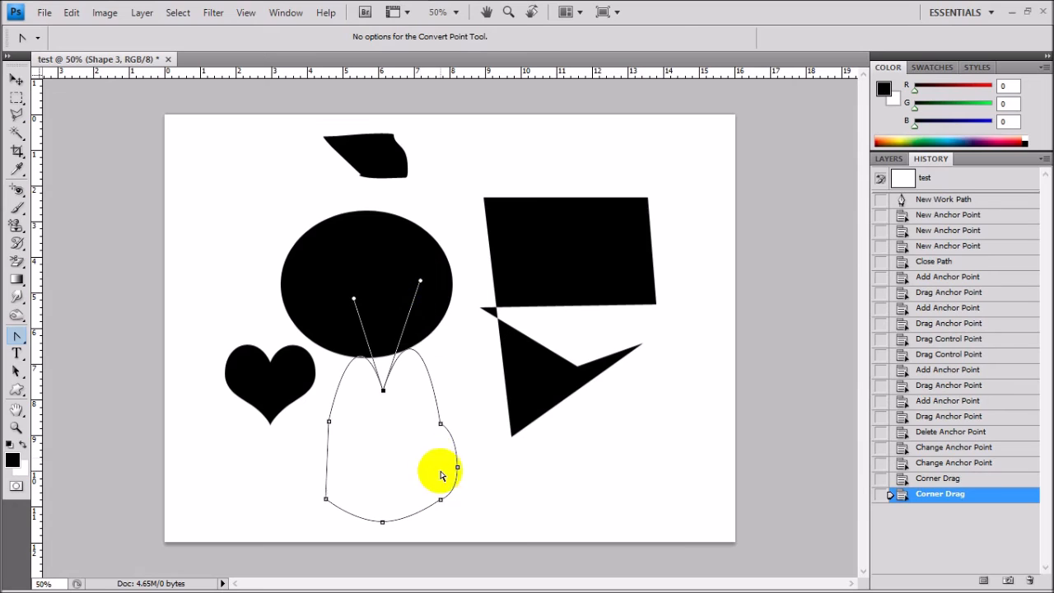
Step: Pull short direction handles from the path's upper-right corner anchor, and slightly reshape the segment at its lower-left corner
mouse_move(440, 425)
left_mouse_down()
mouse_move(414, 431)
mouse_move(437, 435)
left_mouse_up()
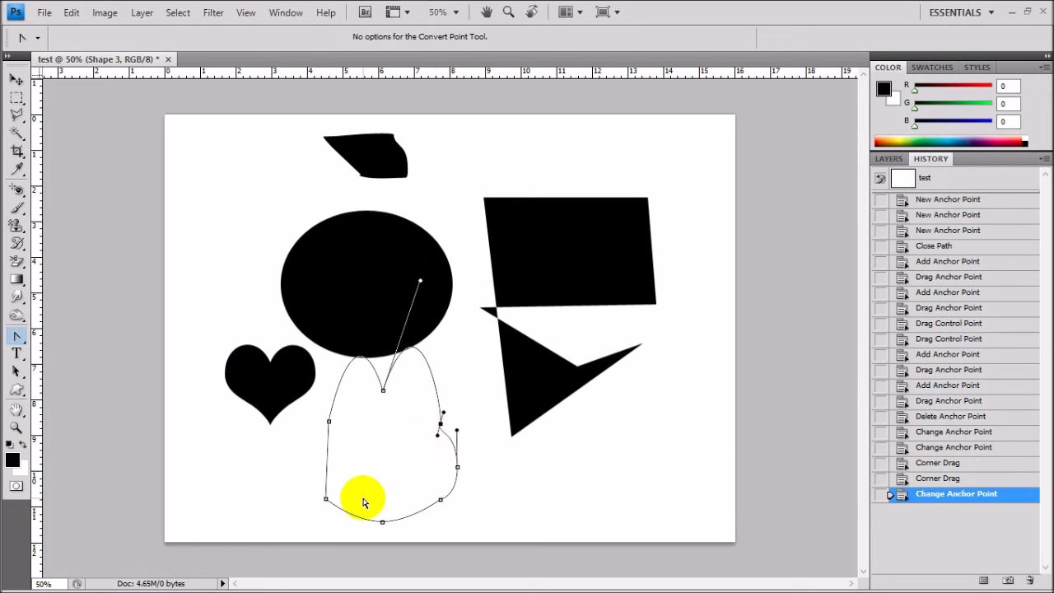
mouse_move(327, 500)
left_mouse_down()
mouse_move(349, 499)
mouse_move(323, 500)
left_mouse_up()
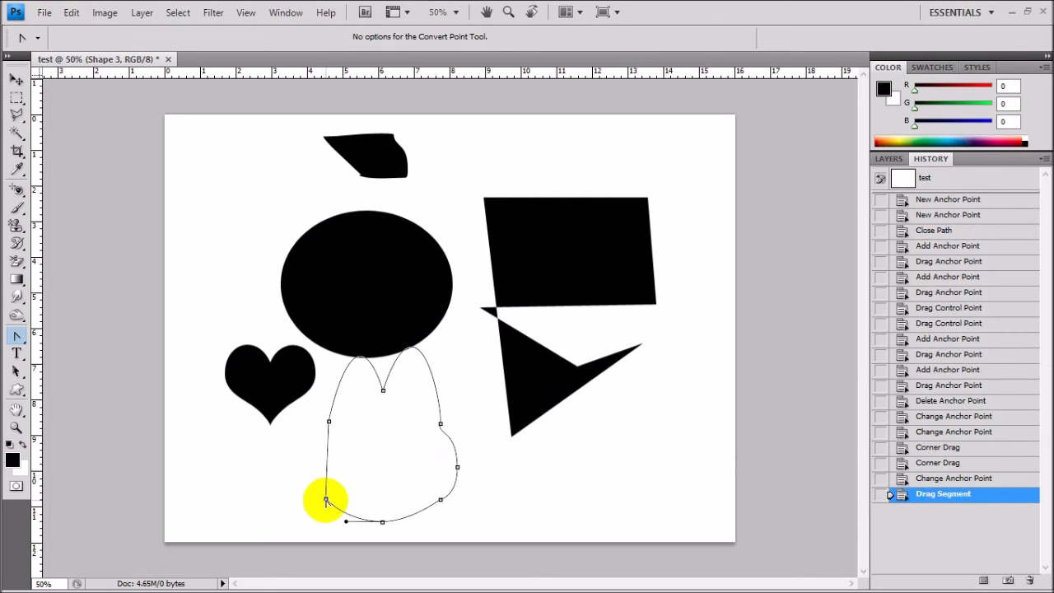
Step: Draw a custom butterfly shape as a path, about 1.8 by 2.1 cm, up and left of the ellipse
left_click(18, 338)
left_click(43, 337)
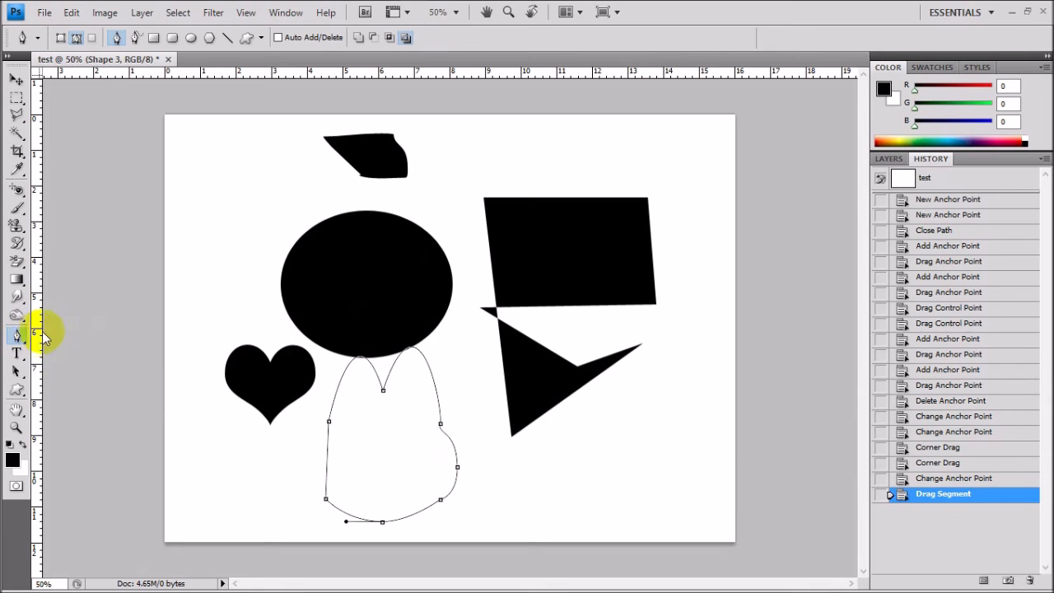
left_click(248, 38)
left_click(326, 38)
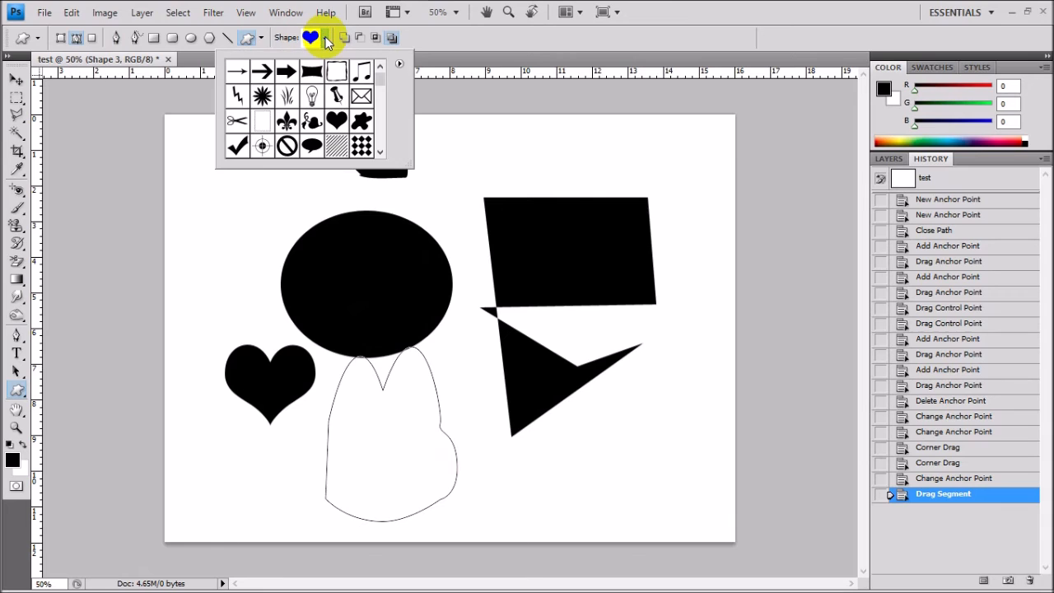
left_click(380, 152)
left_click(380, 153)
left_click(380, 154)
left_click(380, 153)
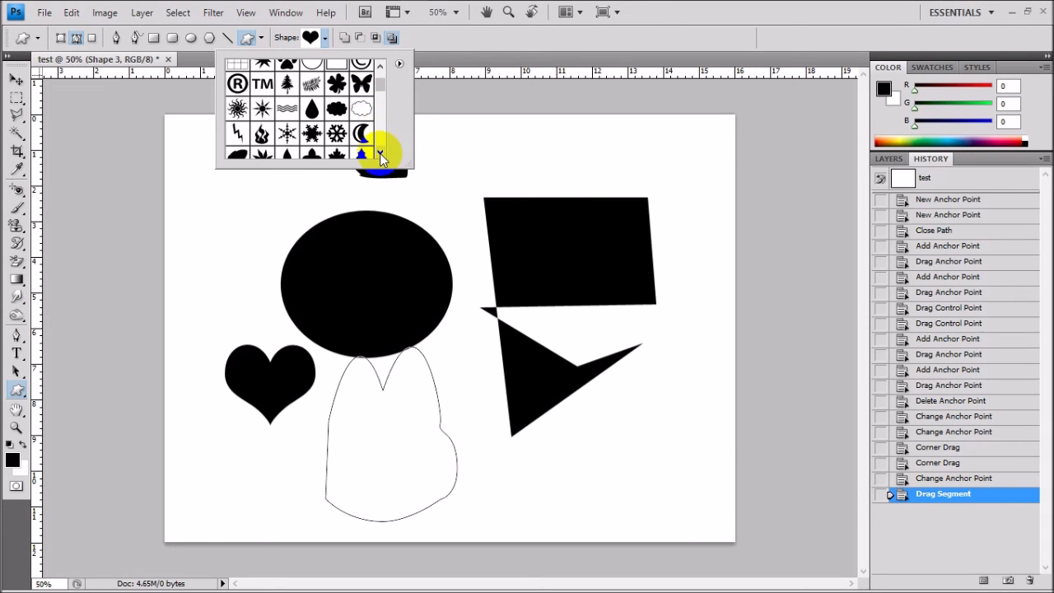
left_click(362, 85)
left_click(222, 194)
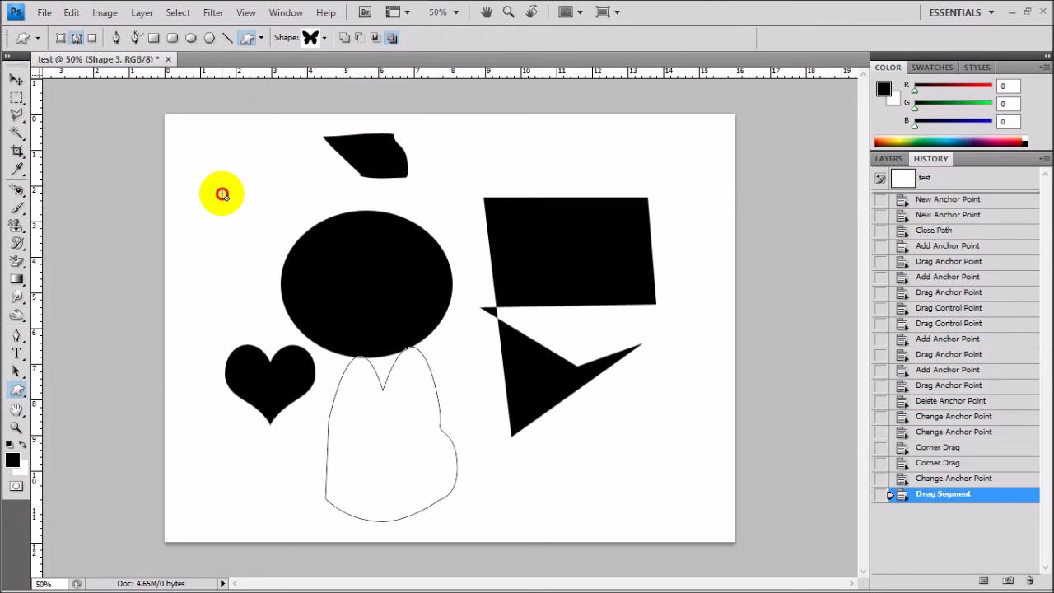
left_click_drag(222, 195, 285, 269)
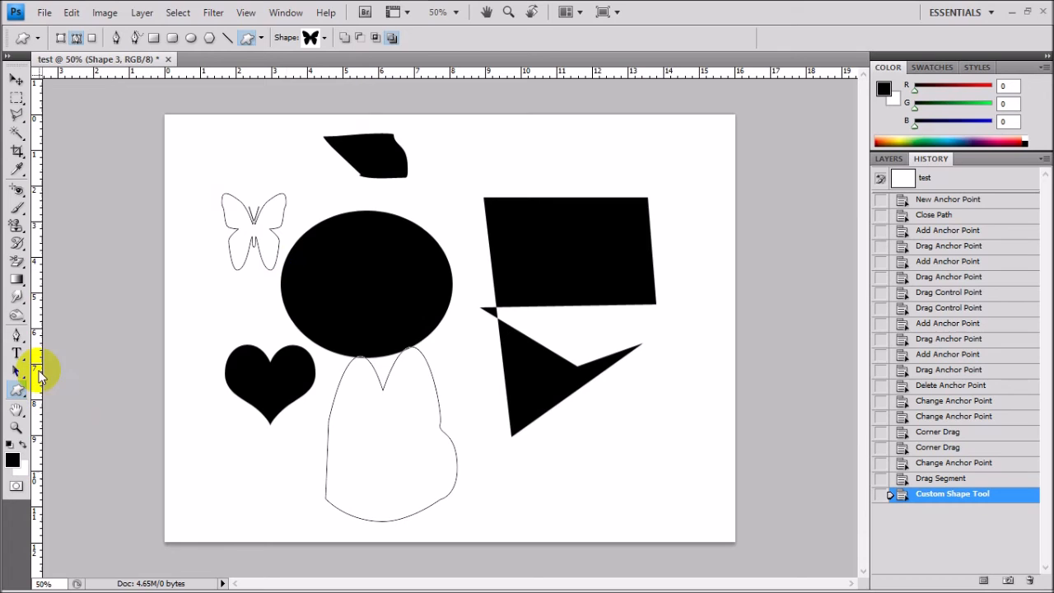
Step: Add an anchor point near the tip of the butterfly path's upper-right wing
left_click(18, 336)
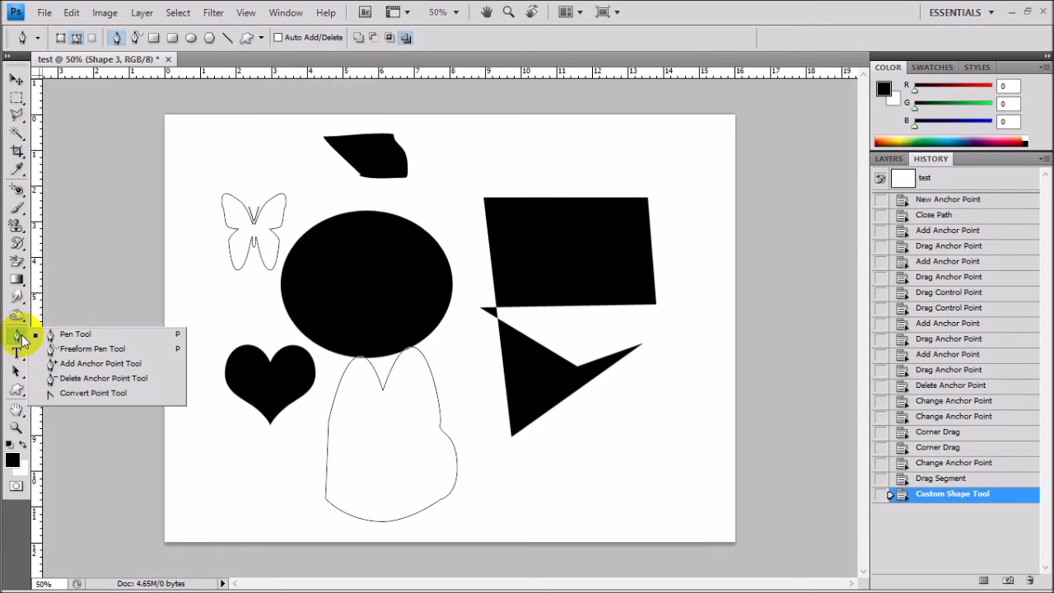
left_click(65, 363)
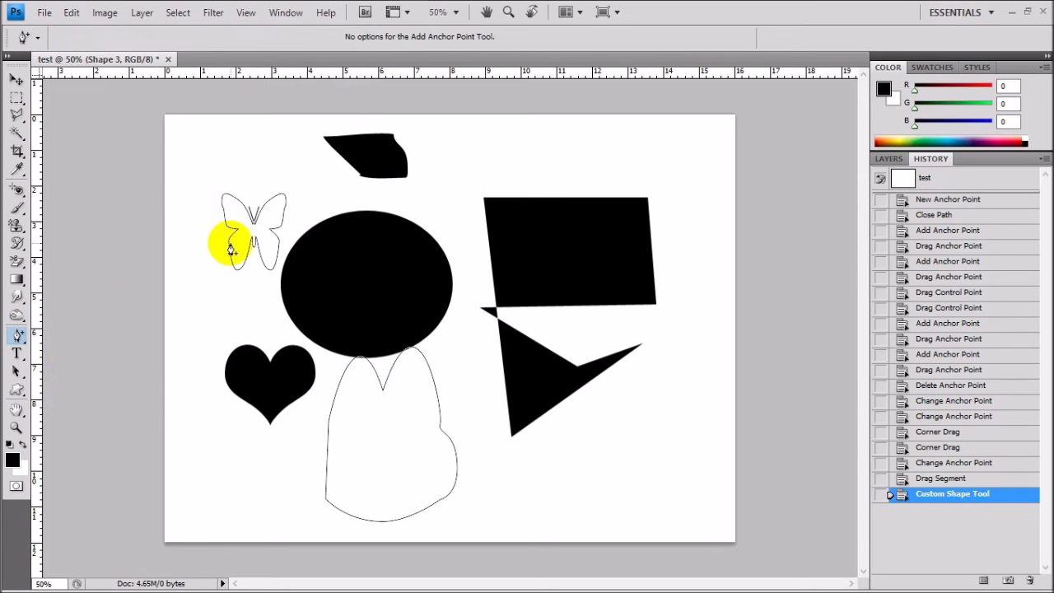
left_click(283, 200)
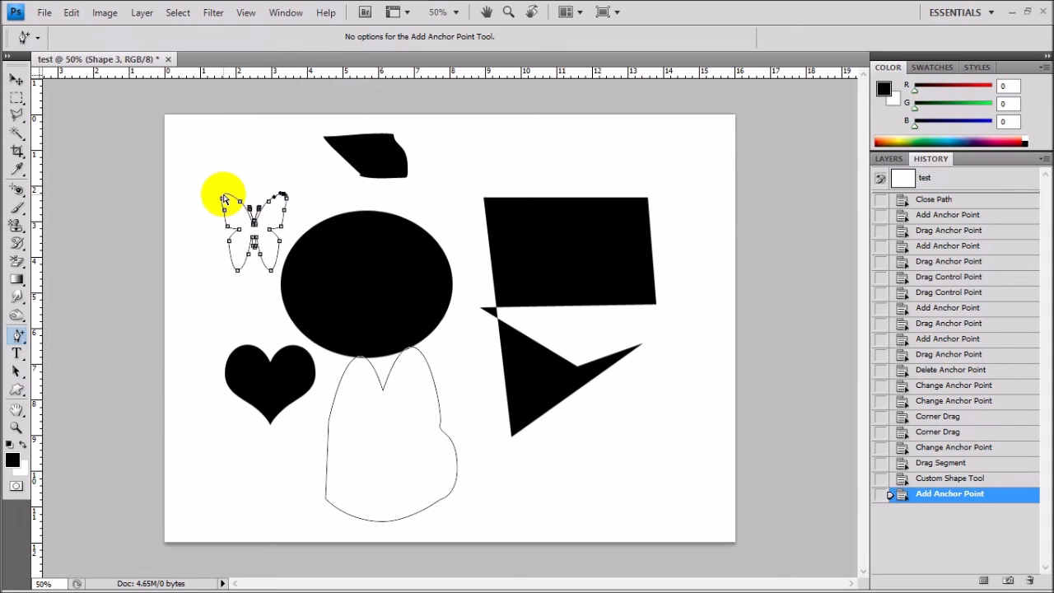
Step: Pull direction handles from the anchor points at the butterfly path's two upper wing tips with the Convert Point tool, rounding both tips
left_click(18, 339)
left_click(84, 393)
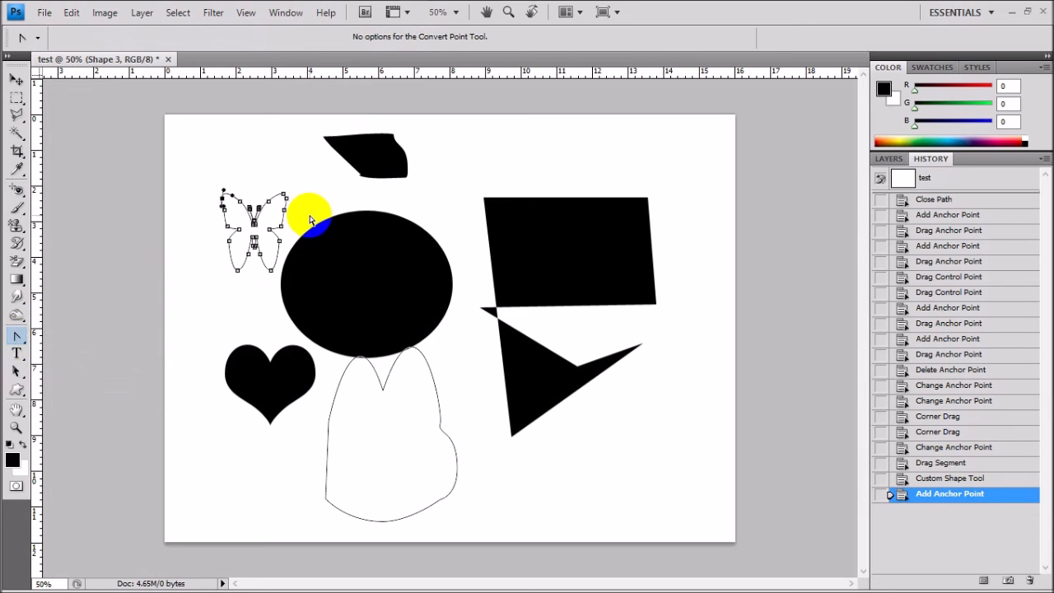
left_click_drag(283, 194, 277, 172)
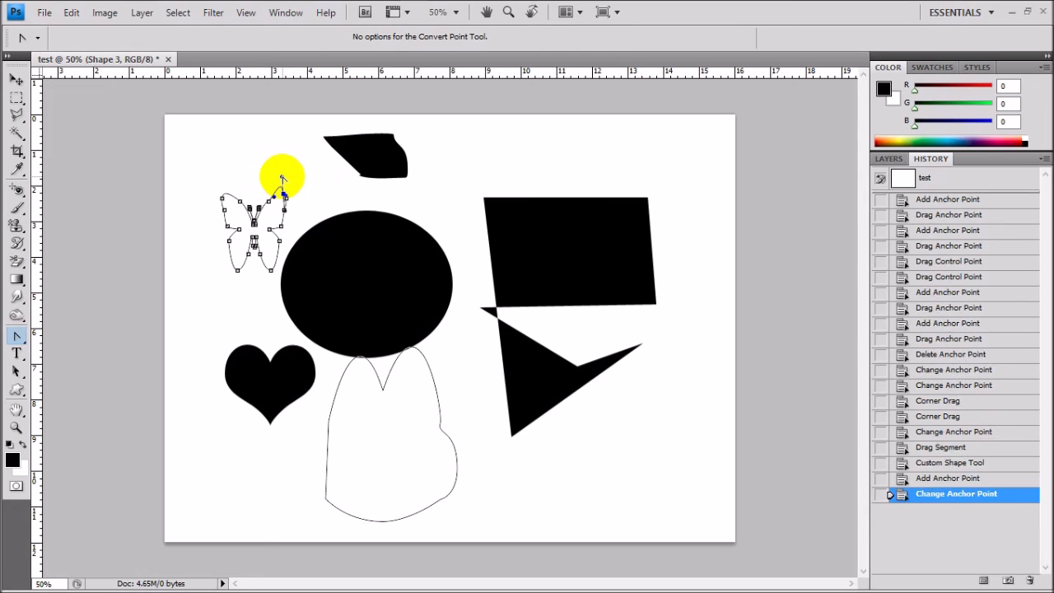
left_click_drag(224, 198, 220, 221)
left_click(221, 220)
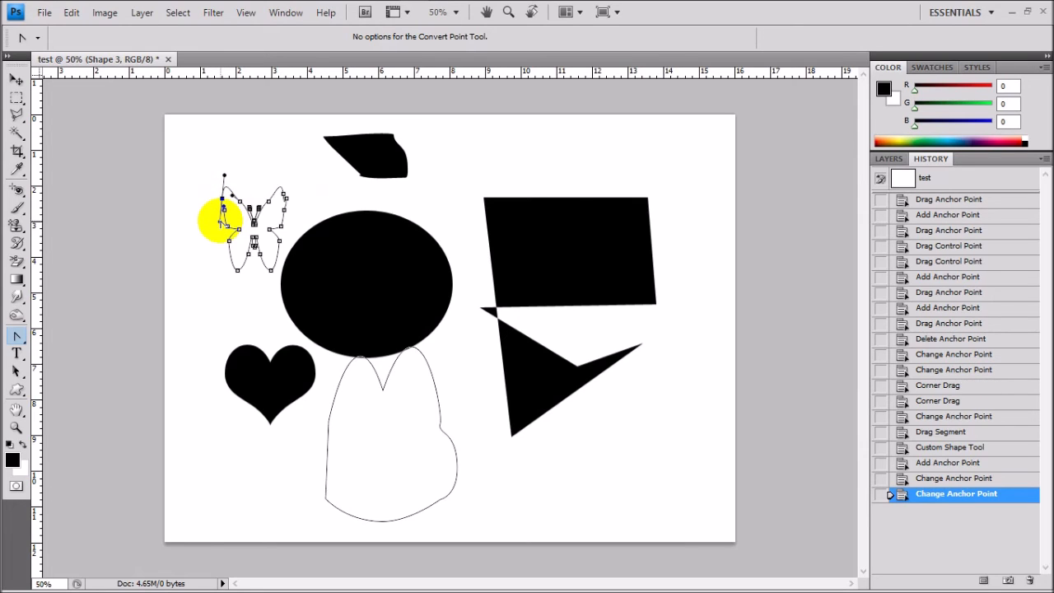
Step: Activate the Pen tool and open bird.jpg from the ex2 folder inside TP7 Outils de dessin as a new document
left_click(14, 342)
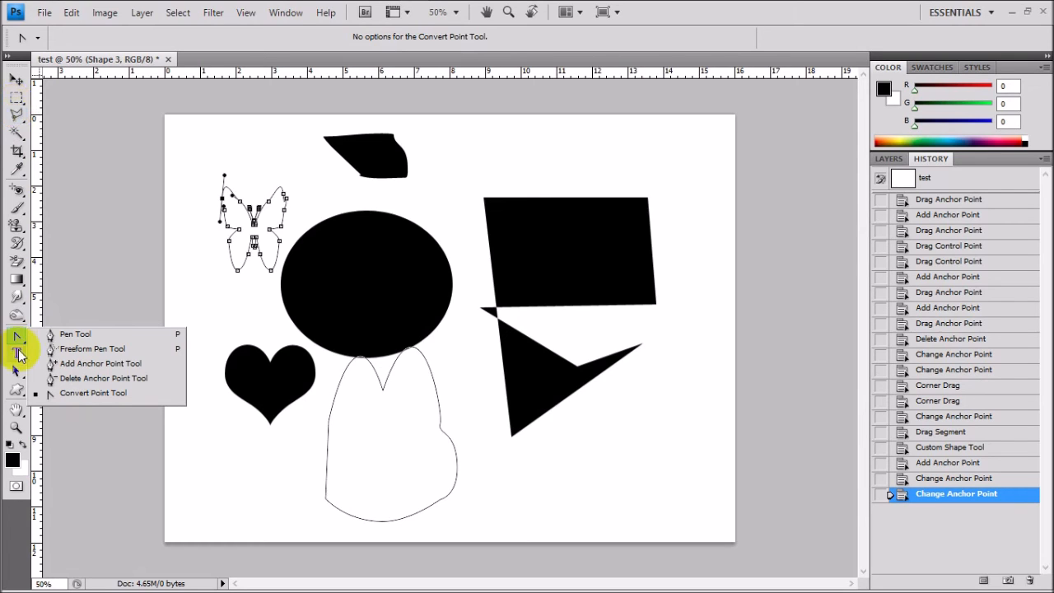
left_click(63, 334)
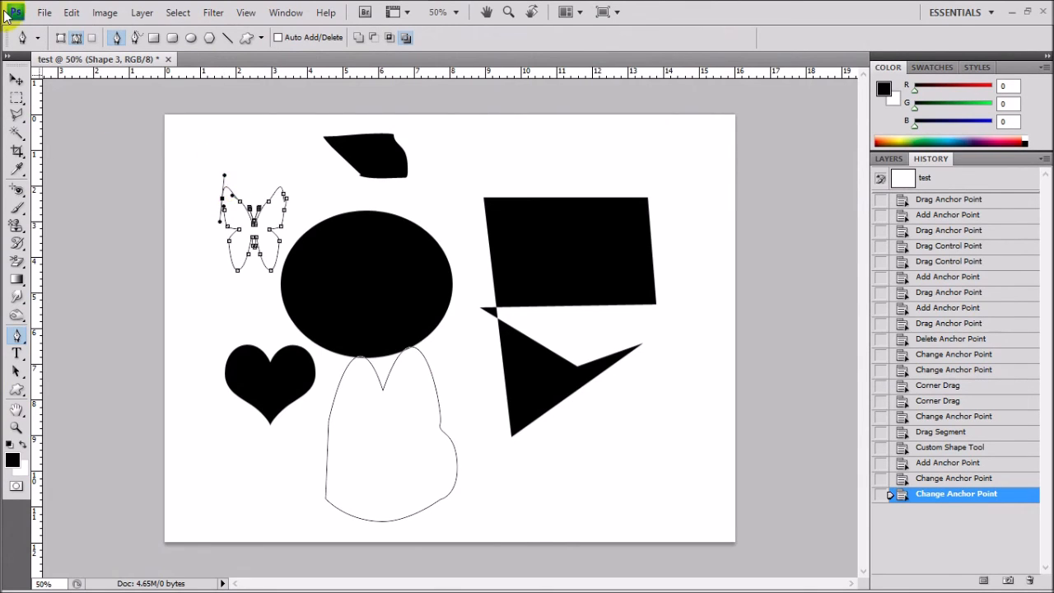
left_click(43, 12)
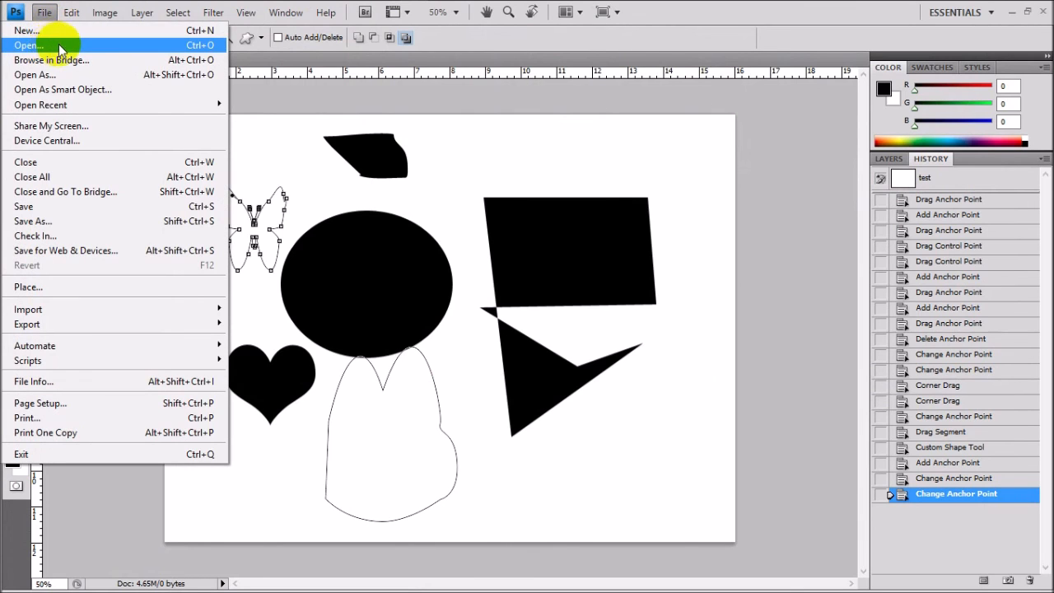
left_click(364, 151)
key("alt+Tab")
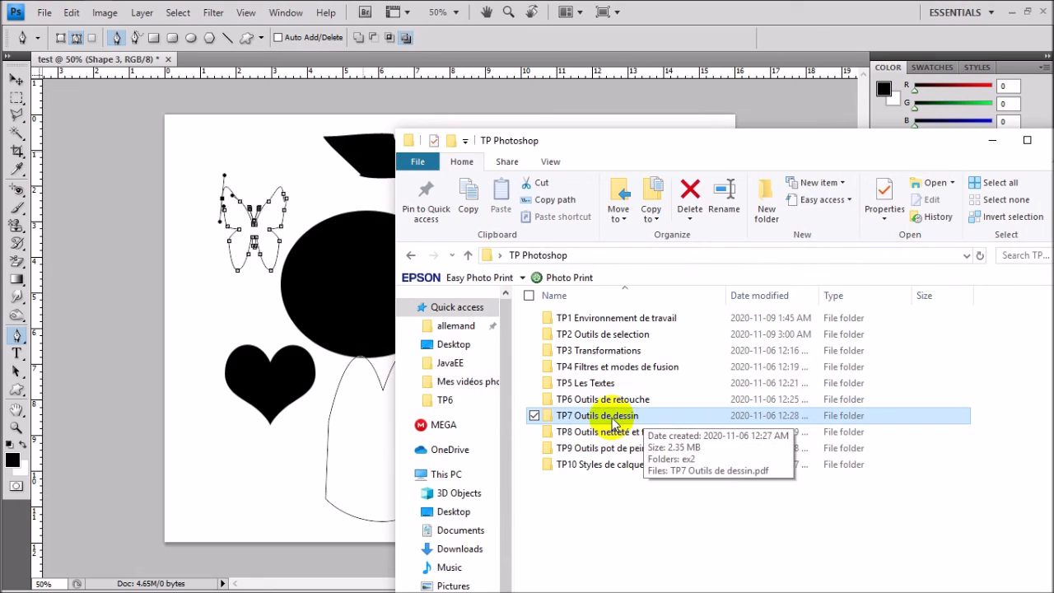
double_click(613, 417)
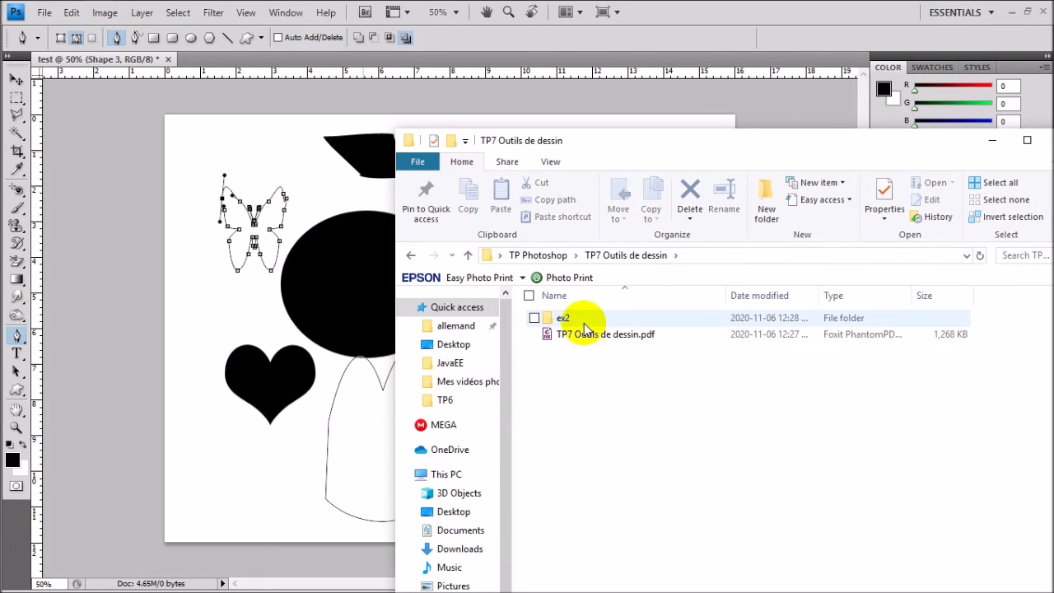
double_click(587, 320)
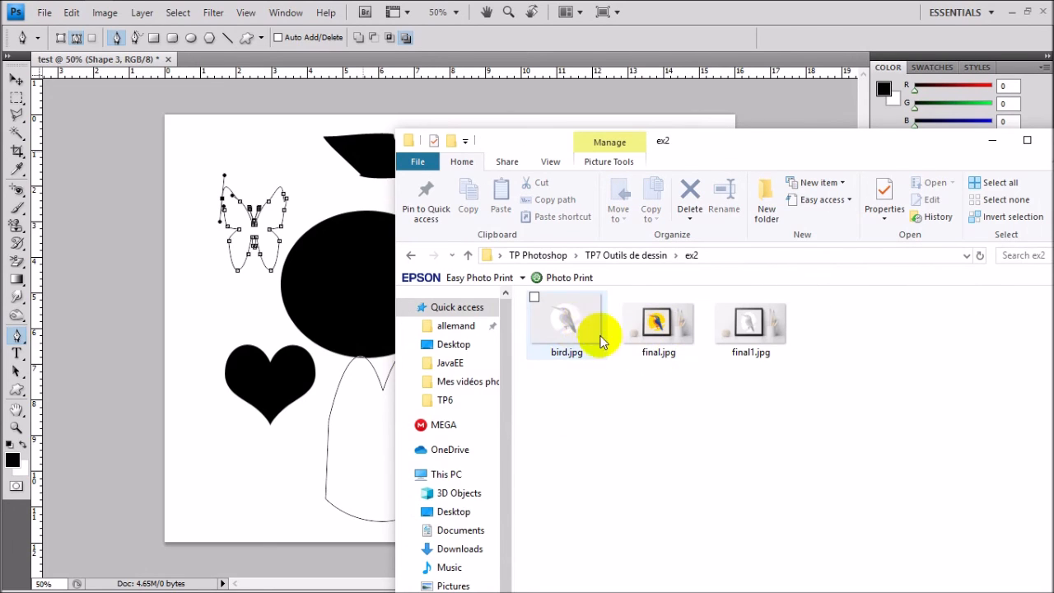
left_click_drag(565, 313, 303, 400)
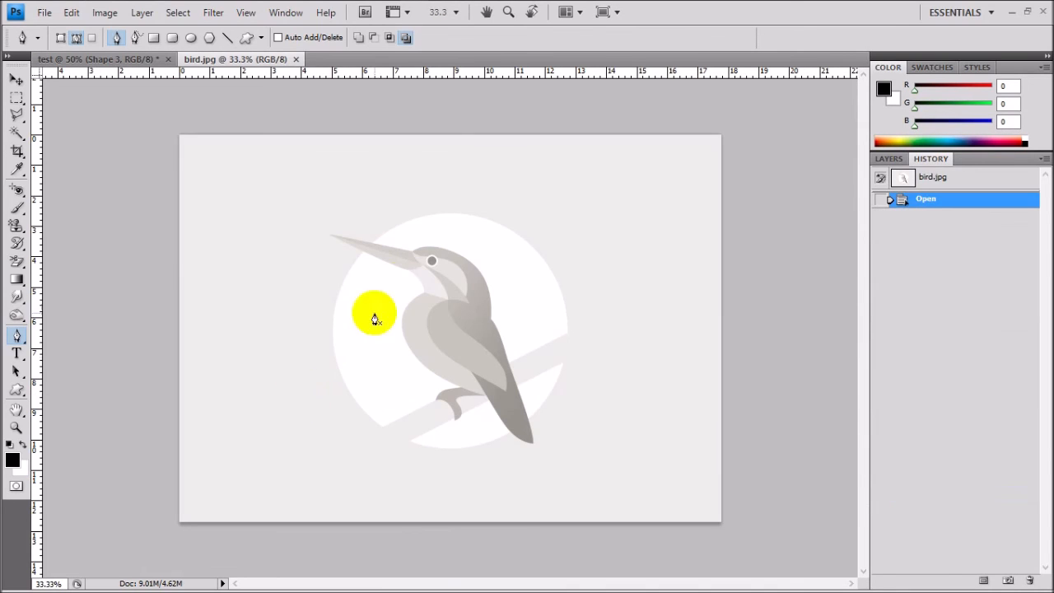
Step: Start a straight-segment pen path with four anchor points from the bird's beak tip along the beak's underside to the throat
left_click(16, 338)
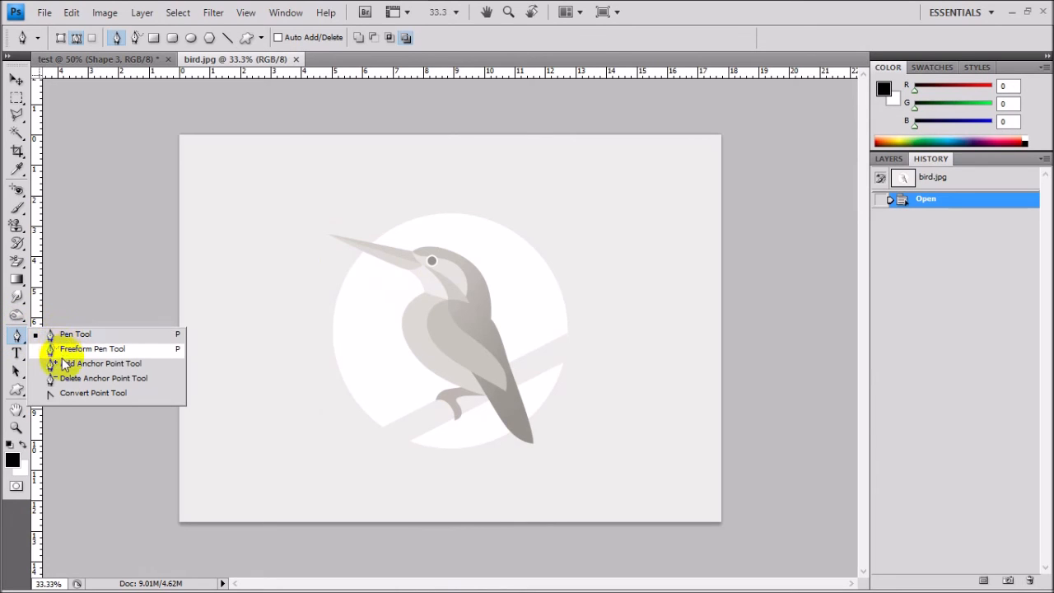
left_click(328, 235)
left_click(328, 236)
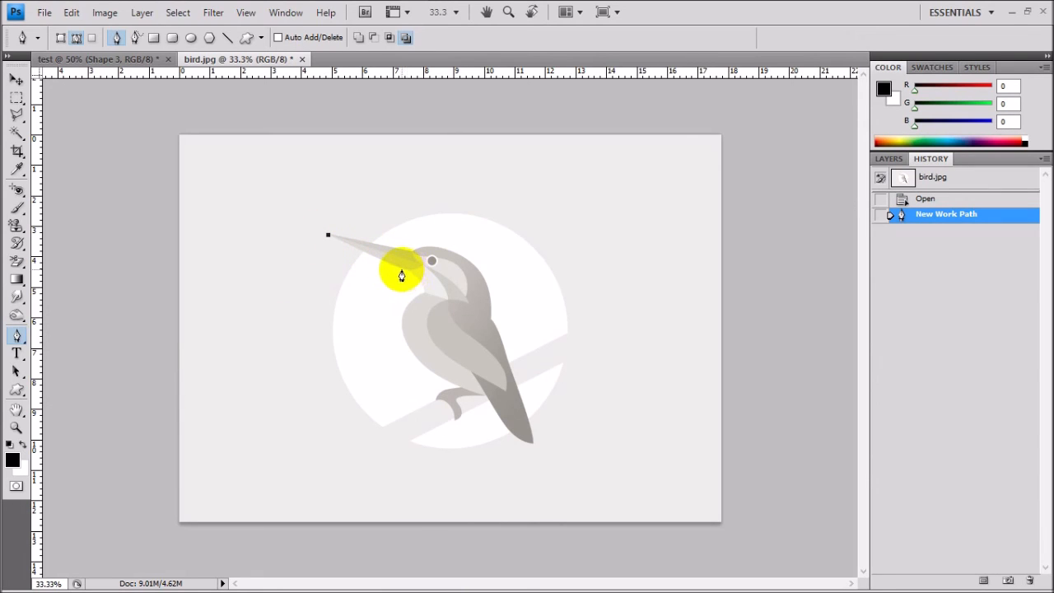
left_click(403, 270)
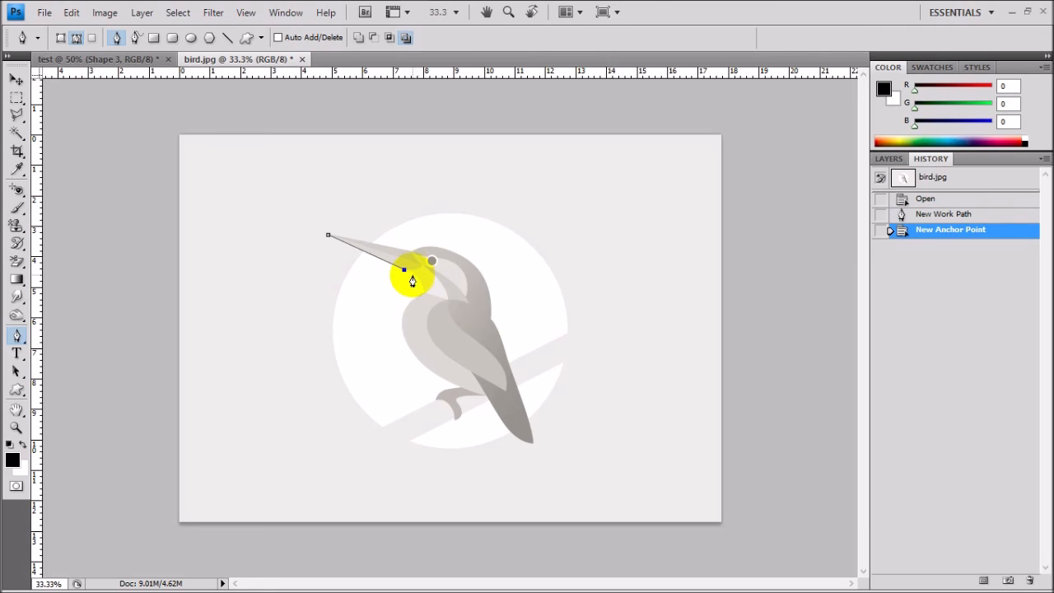
left_click(411, 274)
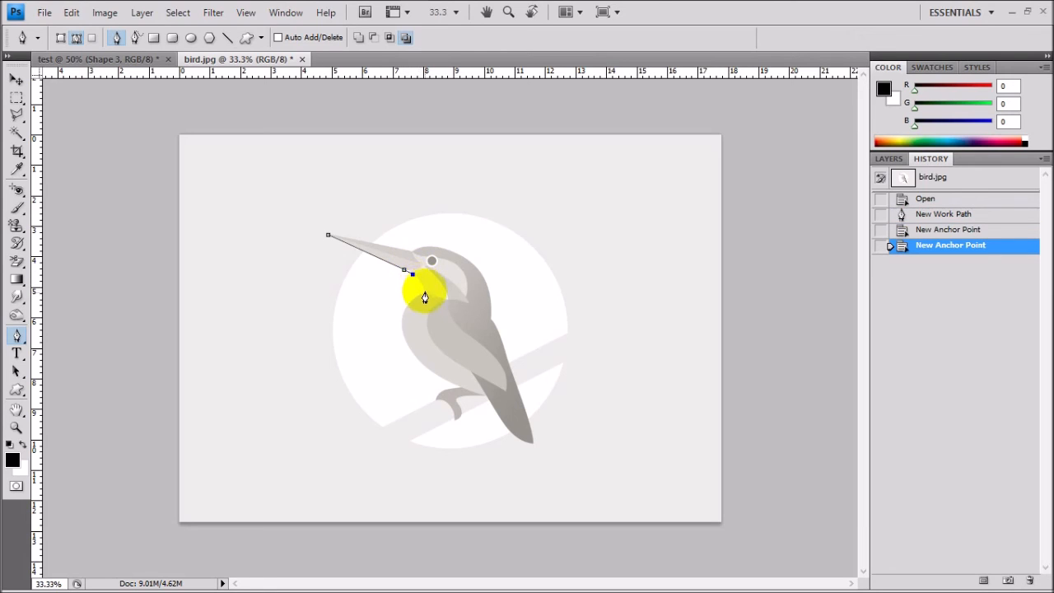
left_click(424, 294)
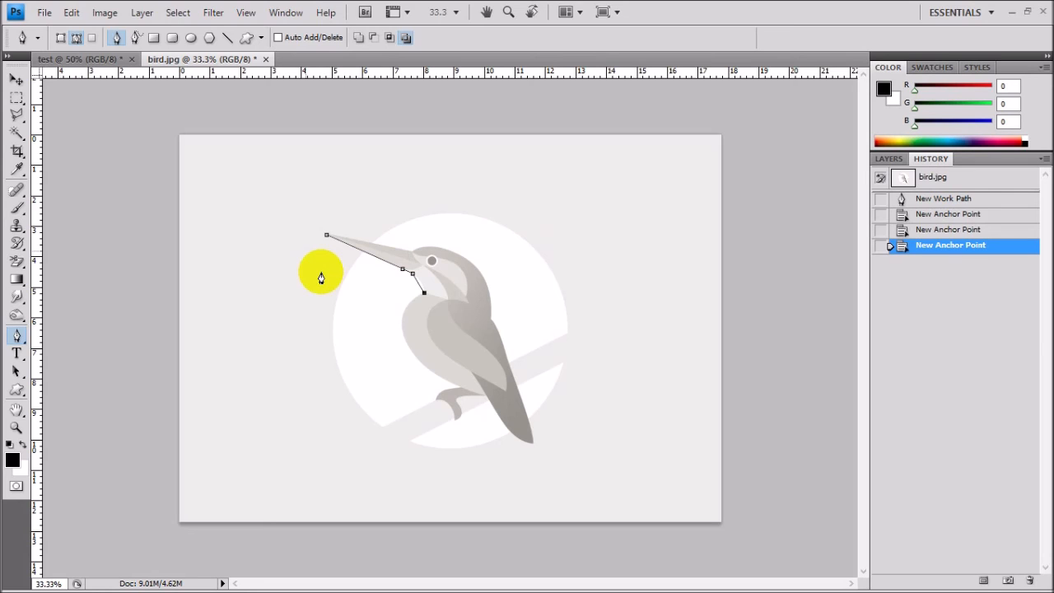
Step: Draw freehand with the 1 px Pencil tool a star about 3 cm wide left of the bird and a flower about 5 by 6 cm right of it
left_click(18, 213)
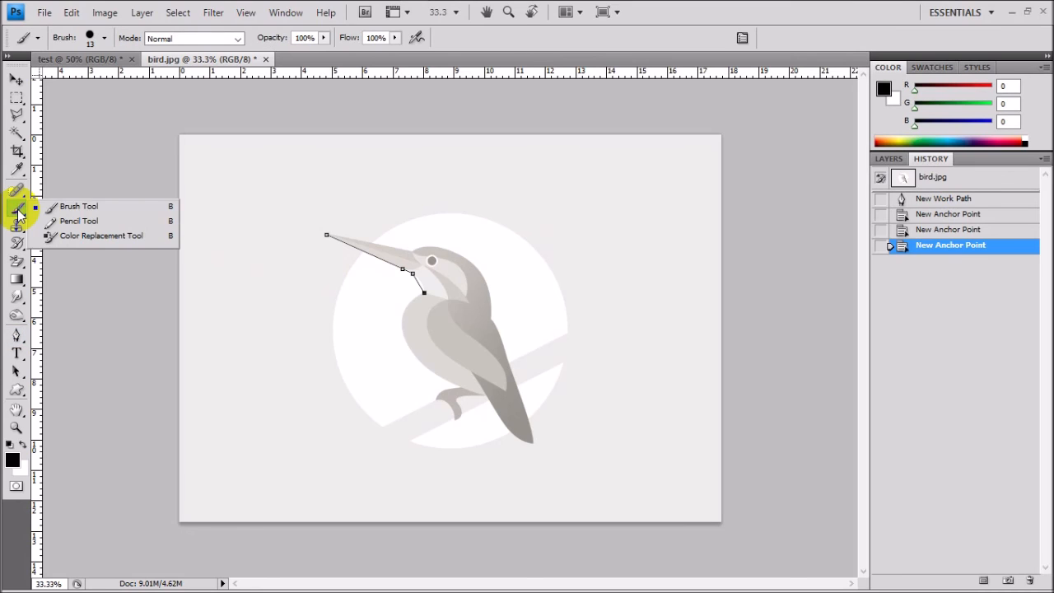
left_click(78, 221)
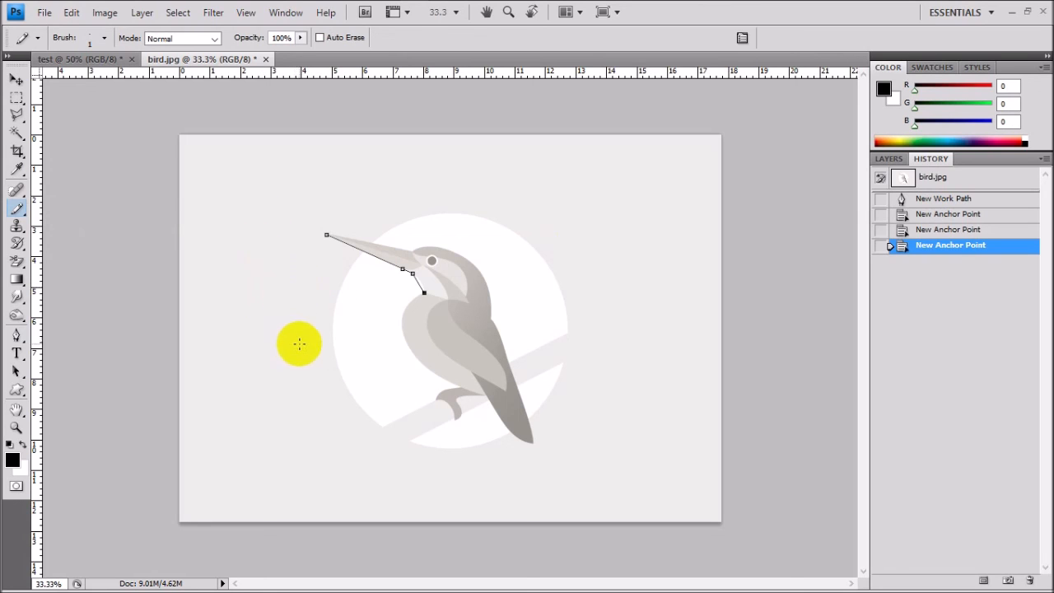
mouse_move(307, 342)
left_mouse_down()
mouse_move(248, 370)
mouse_move(247, 339)
mouse_move(258, 321)
mouse_move(293, 388)
mouse_move(221, 348)
mouse_move(301, 346)
left_mouse_up()
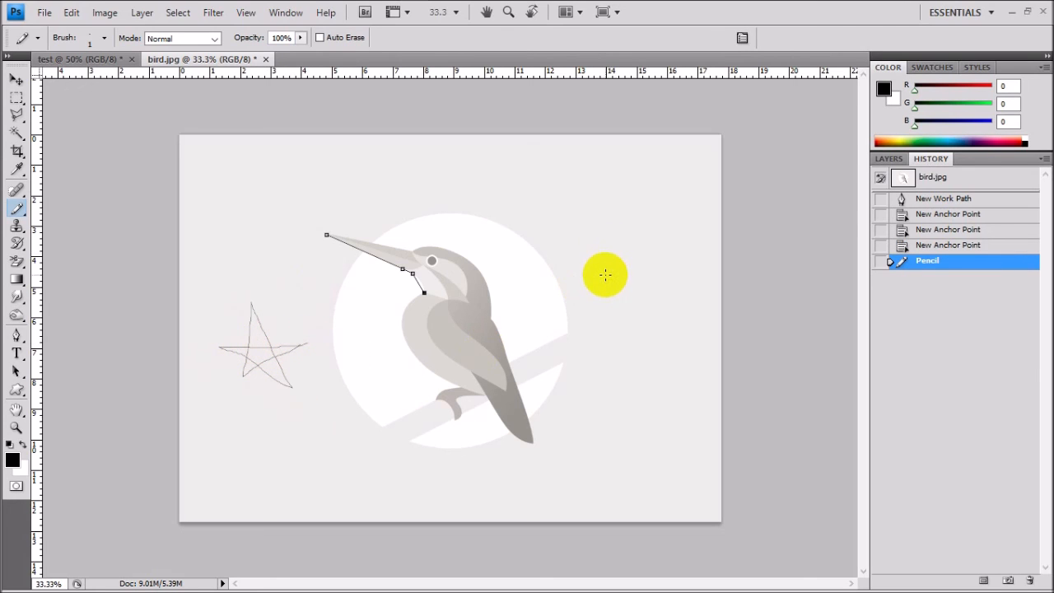
mouse_move(604, 258)
left_mouse_down()
mouse_move(614, 301)
mouse_move(588, 197)
mouse_move(619, 242)
left_mouse_up()
mouse_move(619, 242)
left_mouse_down()
mouse_move(654, 304)
mouse_move(571, 344)
mouse_move(580, 307)
mouse_move(518, 283)
mouse_move(539, 261)
left_mouse_up()
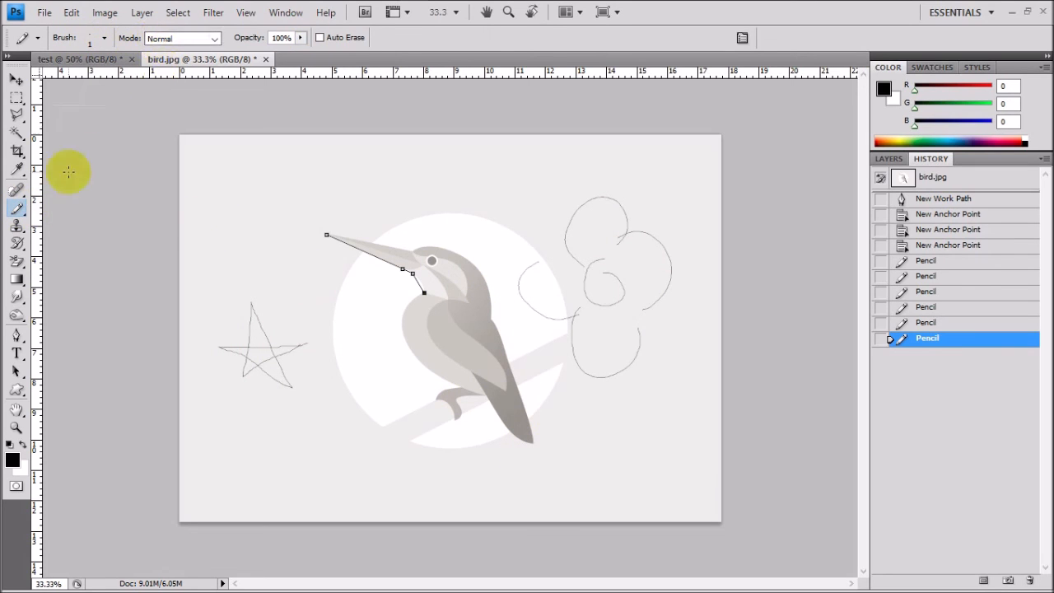
Step: Paint a star about 2.5 cm wide below the pencil star with the 13 px Brush tool
left_click(18, 212)
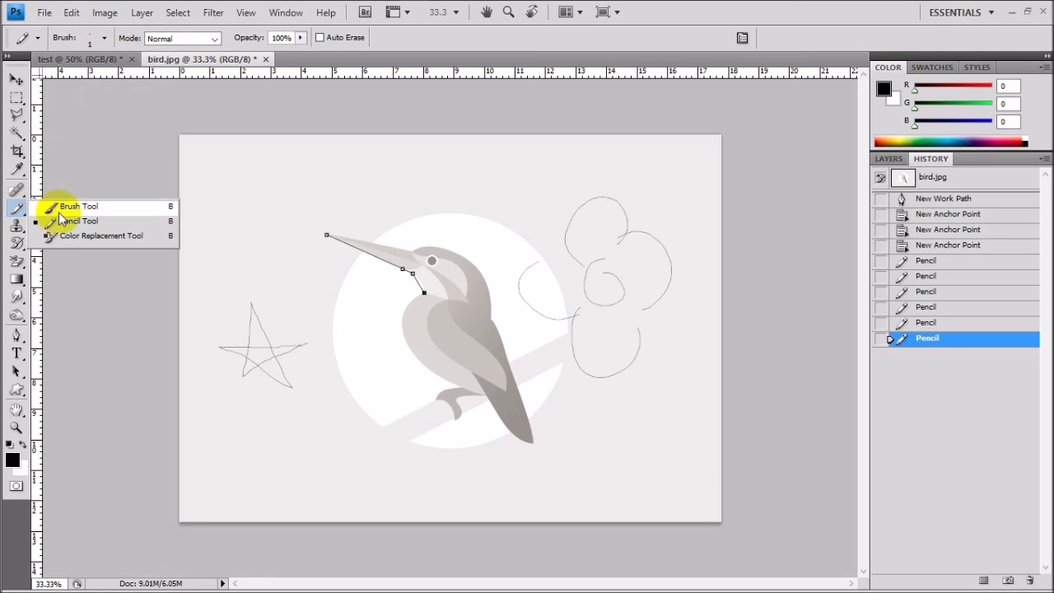
left_click(66, 207)
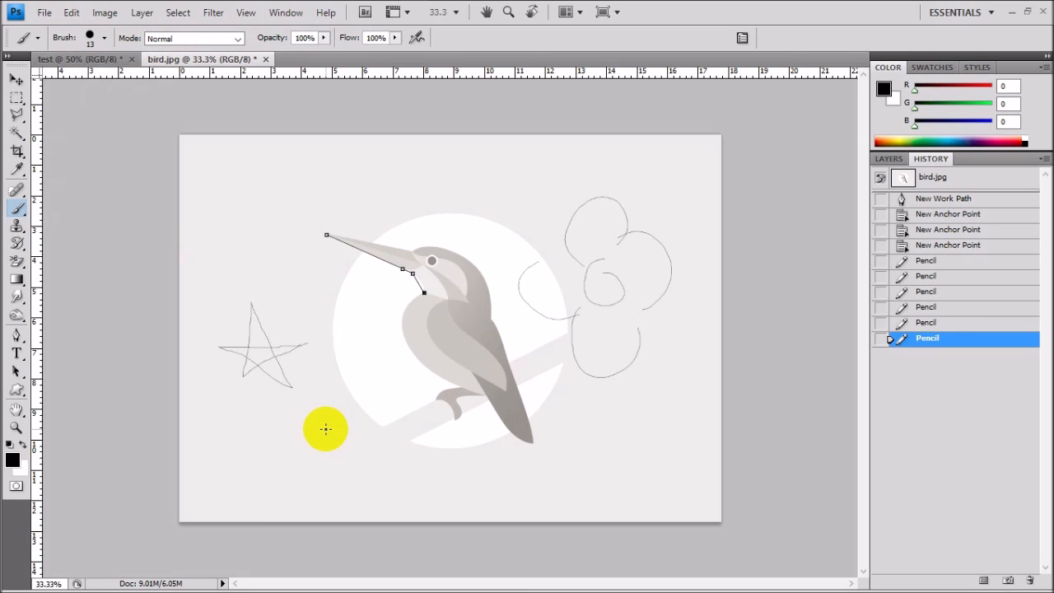
left_click_drag(326, 429, 280, 455)
mouse_move(284, 418)
left_mouse_down()
mouse_move(326, 462)
mouse_move(256, 437)
mouse_move(322, 428)
left_mouse_up()
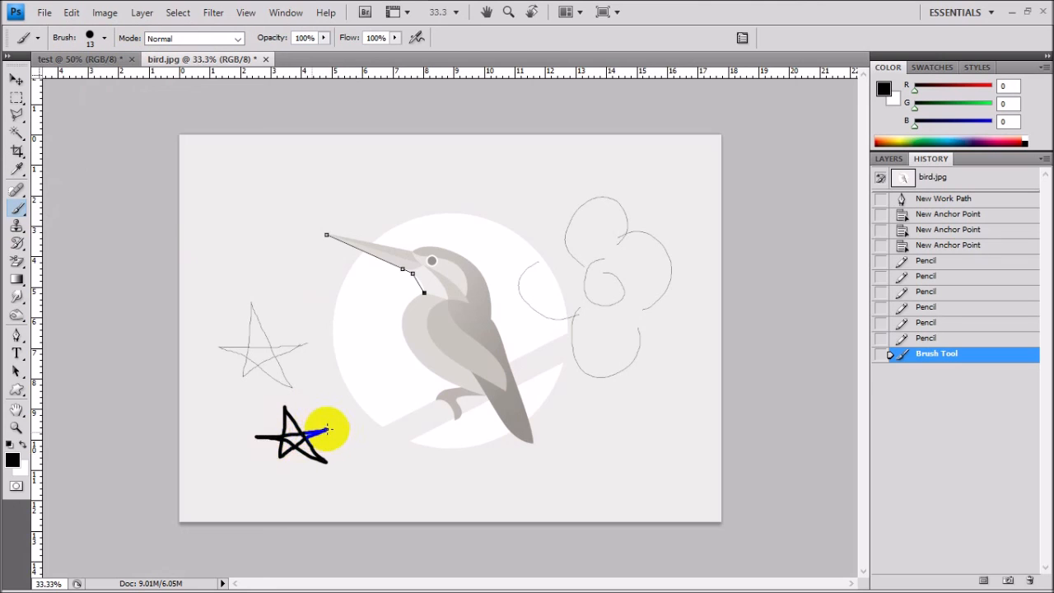
Step: Set the brush diameter to 43 px and paint a thick star above the pencil star, beside the beak tip
left_click(104, 38)
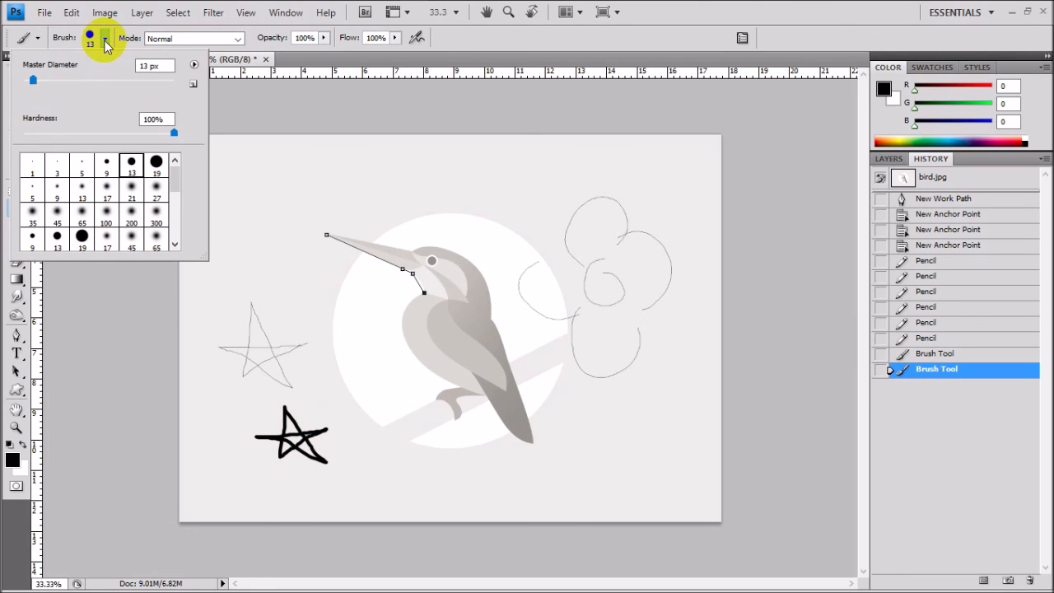
left_click_drag(30, 77, 56, 82)
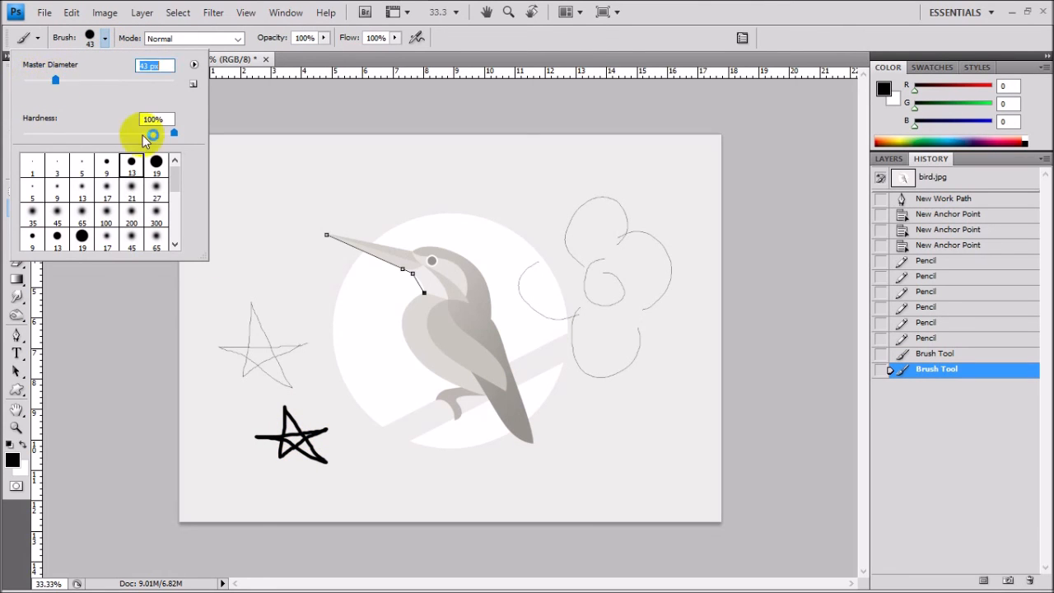
mouse_move(303, 252)
left_mouse_down()
mouse_move(248, 259)
mouse_move(236, 242)
mouse_move(247, 202)
mouse_move(266, 274)
mouse_move(211, 229)
mouse_move(298, 251)
left_mouse_up()
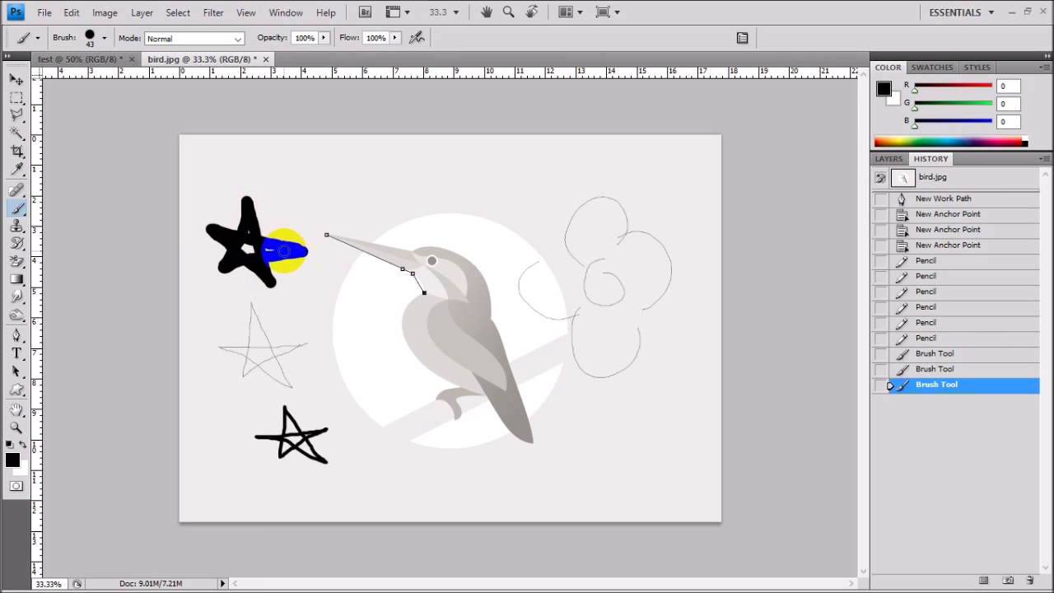
Step: Bring up the Brush tool's preset tips and find the star-shaped one
left_click(16, 210)
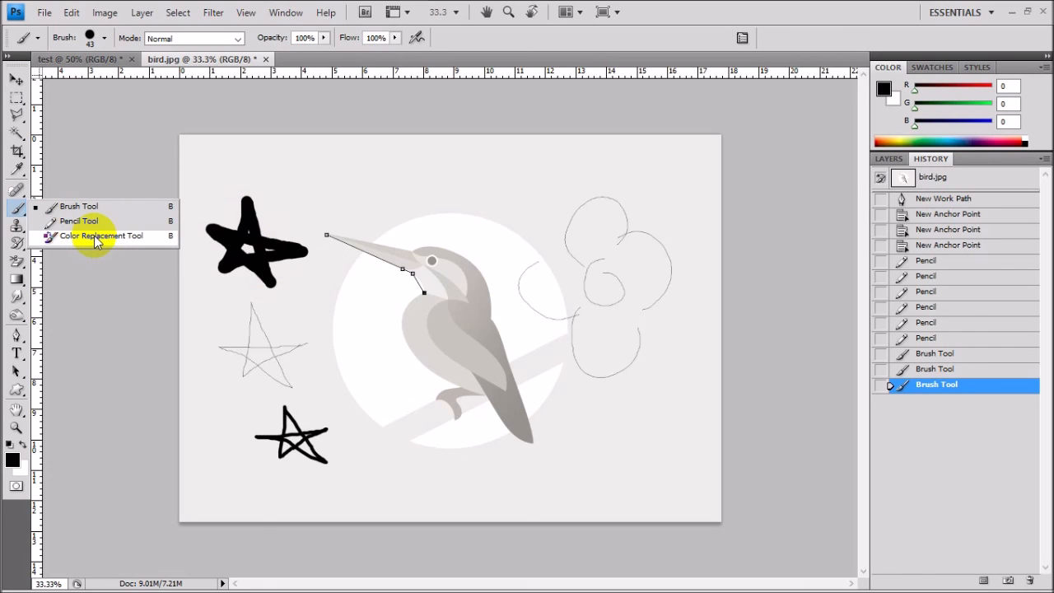
left_click(105, 39)
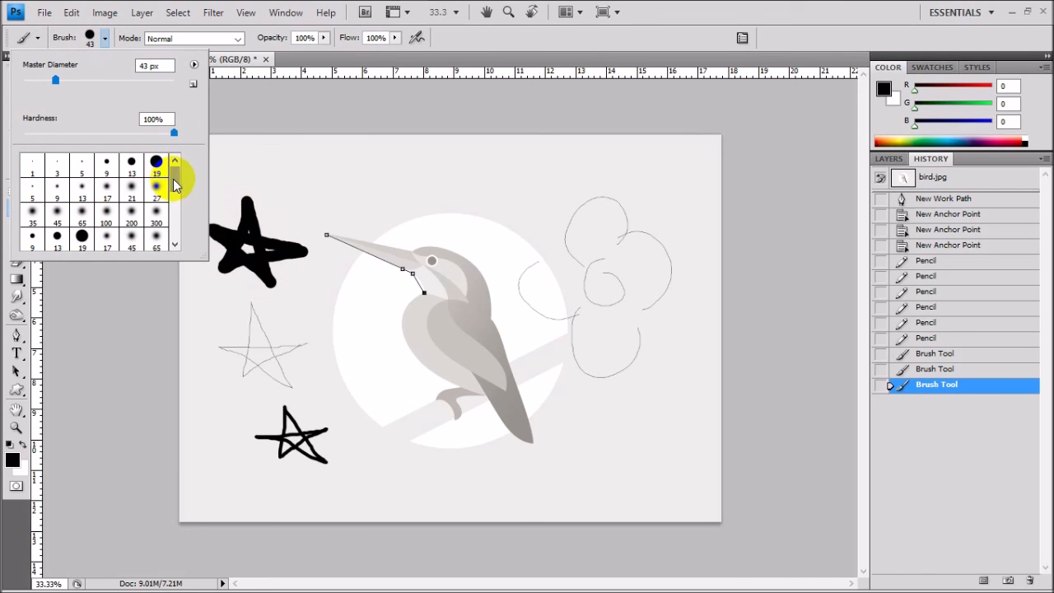
left_click_drag(176, 186, 175, 211)
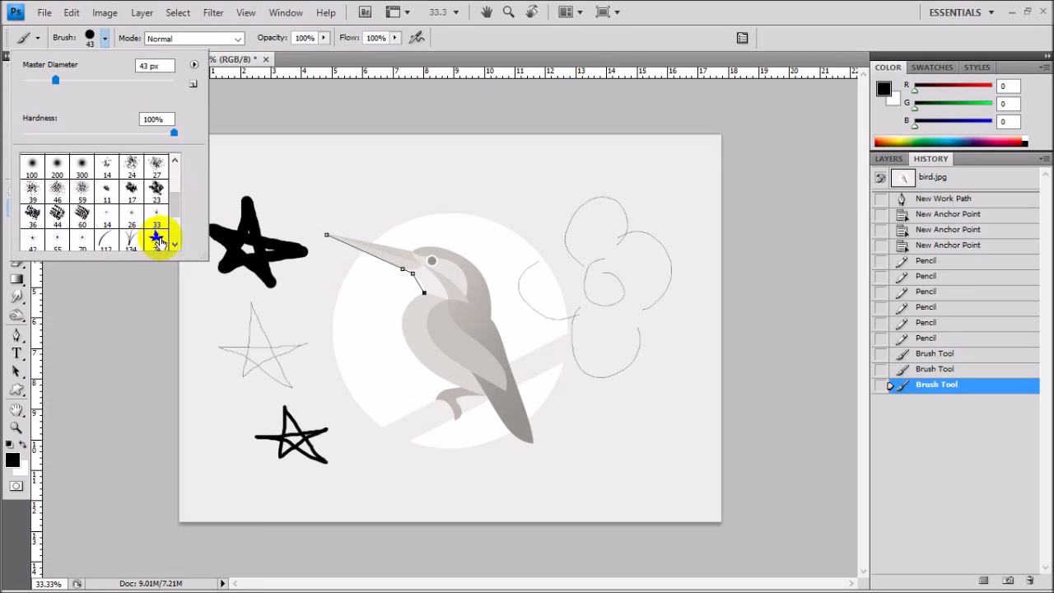